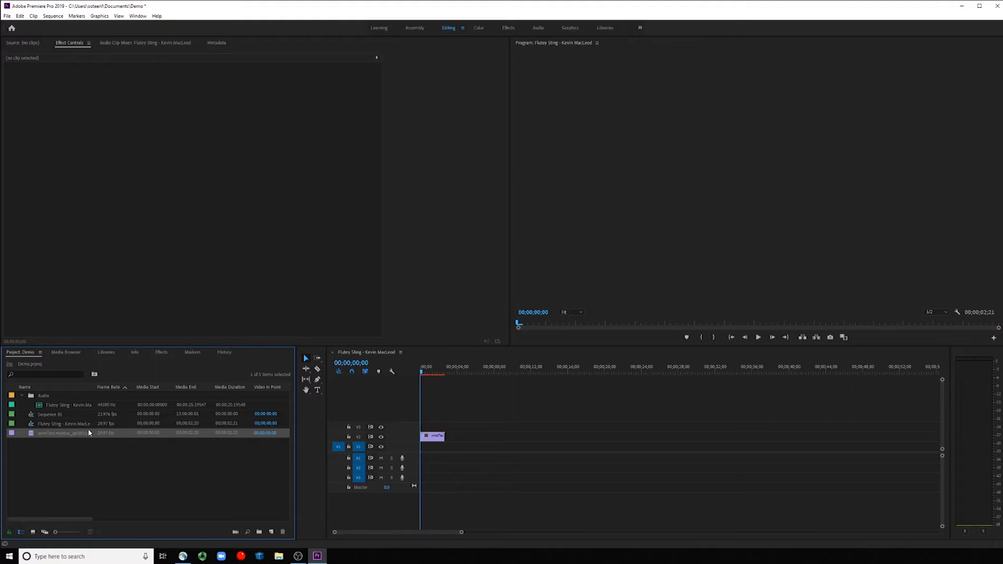
Delete the wireTest clip from the timeline.
{"action": "left_click", "coordinate": [439, 438]}
{"action": "key", "text": "Delete"}
Interpret the wireTest image sequence footage in the project at an assumed frame rate of 24 fps.
{"action": "left_click", "coordinate": [74, 433]}
{"action": "left_click", "coordinate": [80, 450]}
{"action": "left_click", "coordinate": [65, 433]}
{"action": "right_click", "coordinate": [87, 434]}
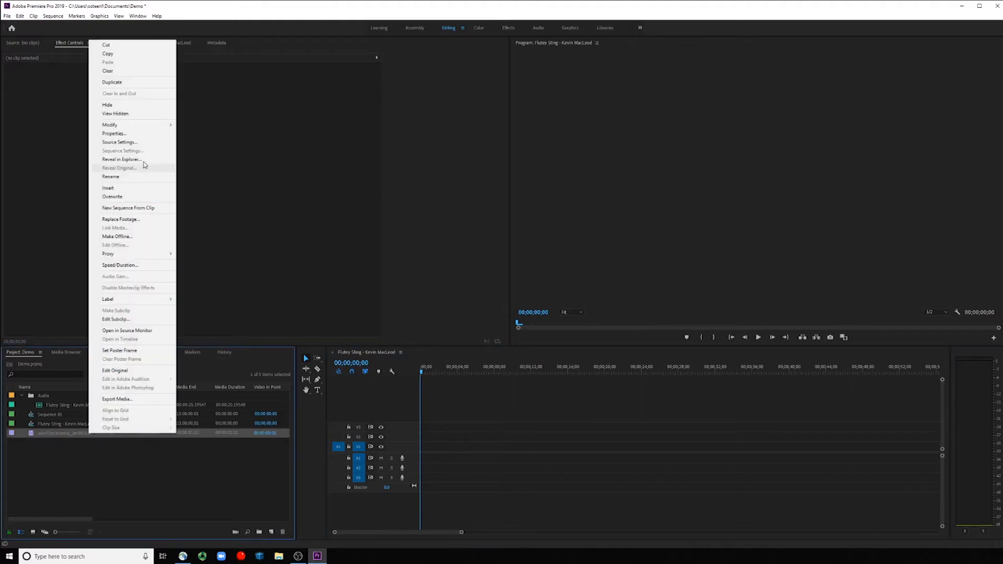
{"action": "mouse_move", "coordinate": [125, 125]}
{"action": "left_click", "coordinate": [206, 134]}
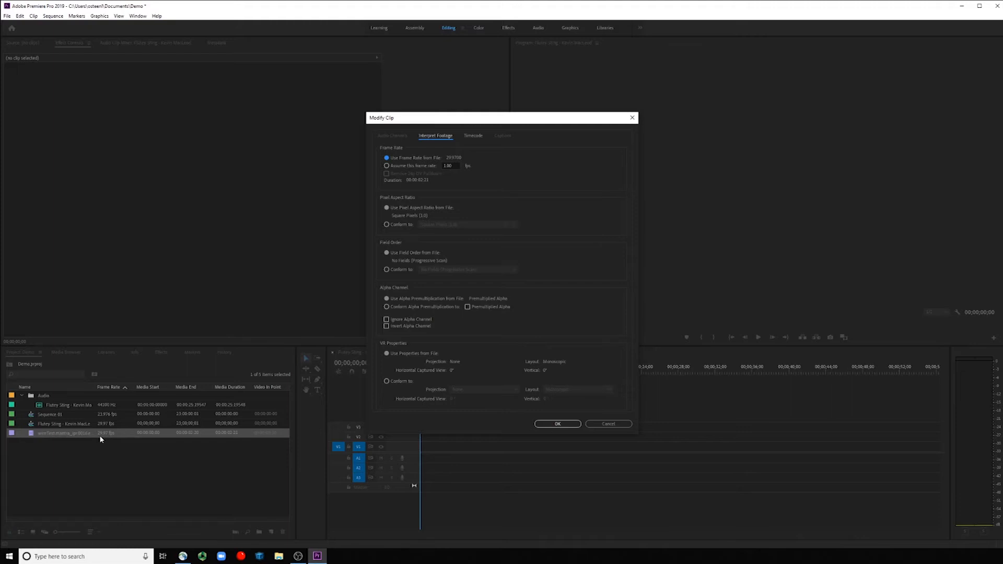
{"action": "left_click", "coordinate": [405, 166]}
{"action": "type", "text": "24"}
{"action": "key", "text": "Tab"}
{"action": "left_click", "coordinate": [556, 423]}
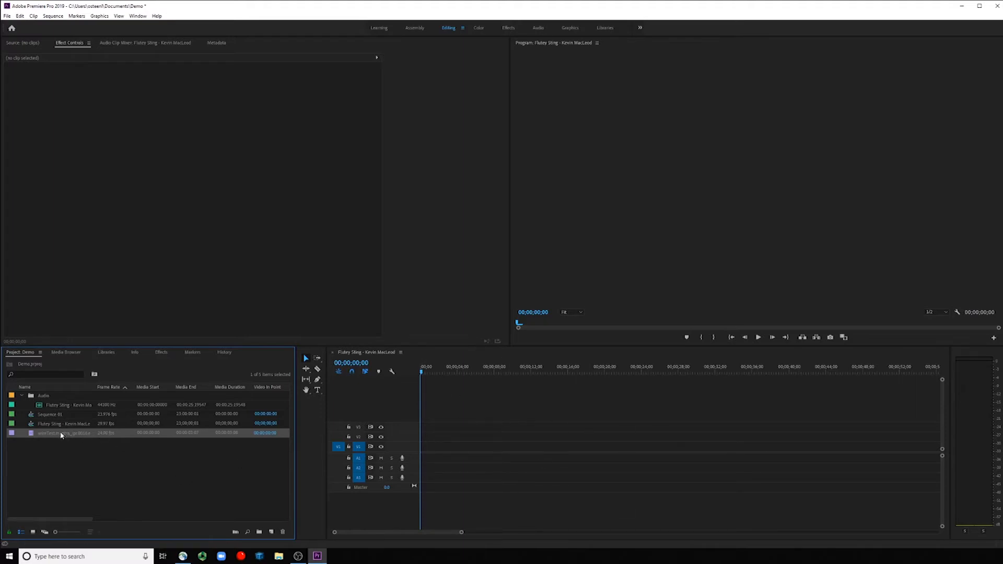
Place the wireTest clip at the start of track V1 and change the sequence settings to match it.
{"action": "left_click_drag", "start_coordinate": [53, 436], "coordinate": [406, 448]}
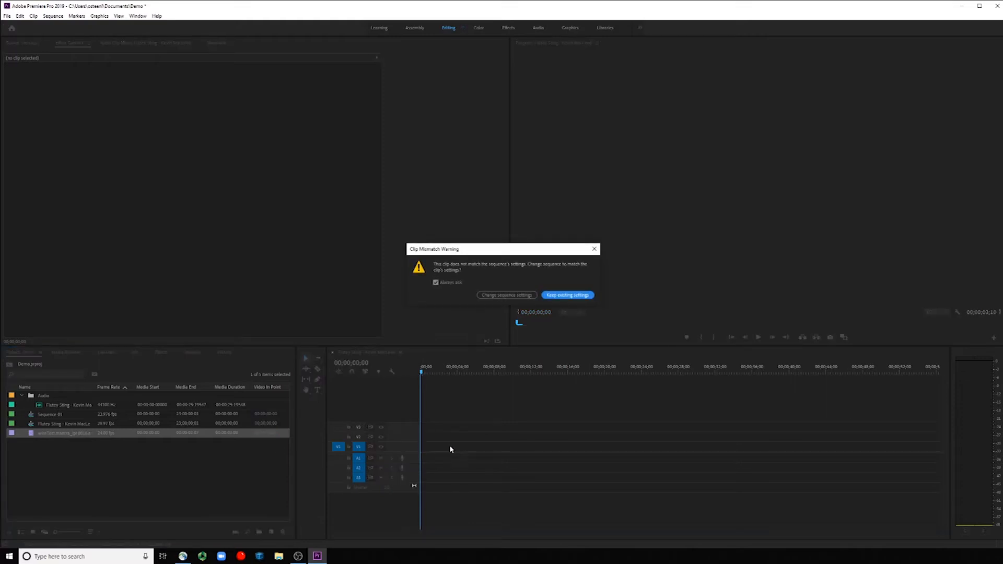
{"action": "left_click", "coordinate": [505, 295]}
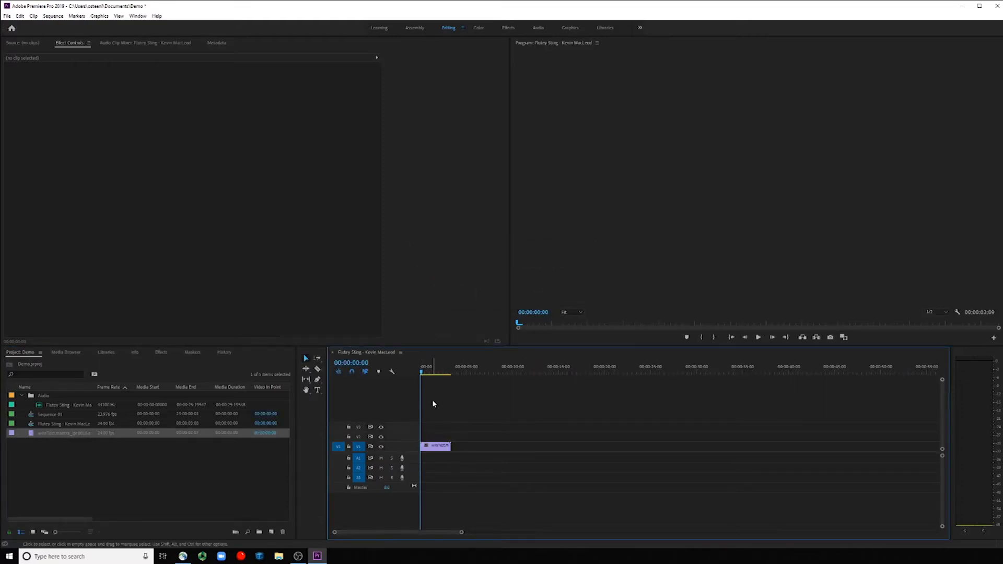
{"action": "left_click", "coordinate": [423, 373]}
{"action": "left_click_drag", "start_coordinate": [423, 373], "coordinate": [436, 374]}
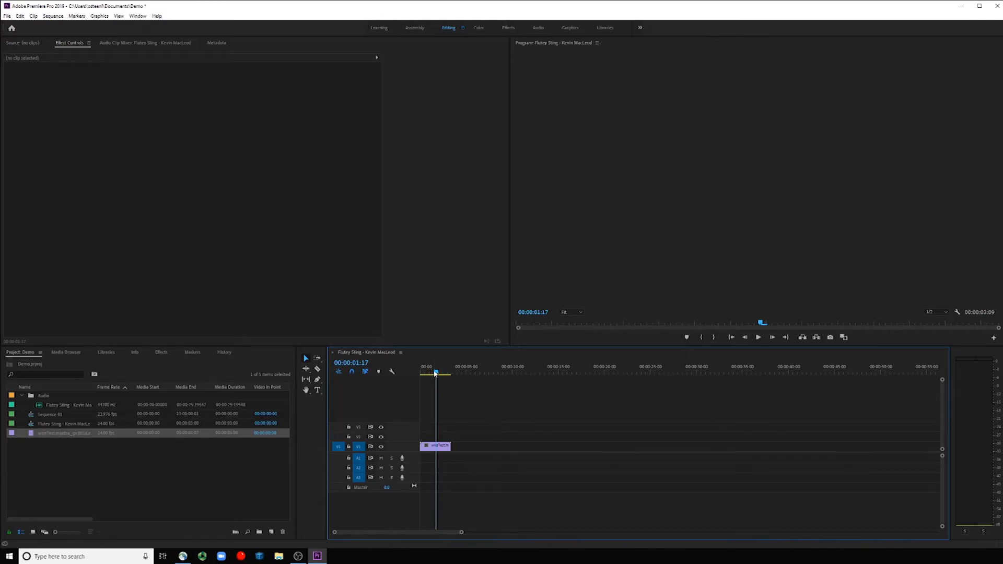
Render the sequence from in to out.
{"action": "left_click", "coordinate": [165, 484]}
{"action": "left_click", "coordinate": [566, 203]}
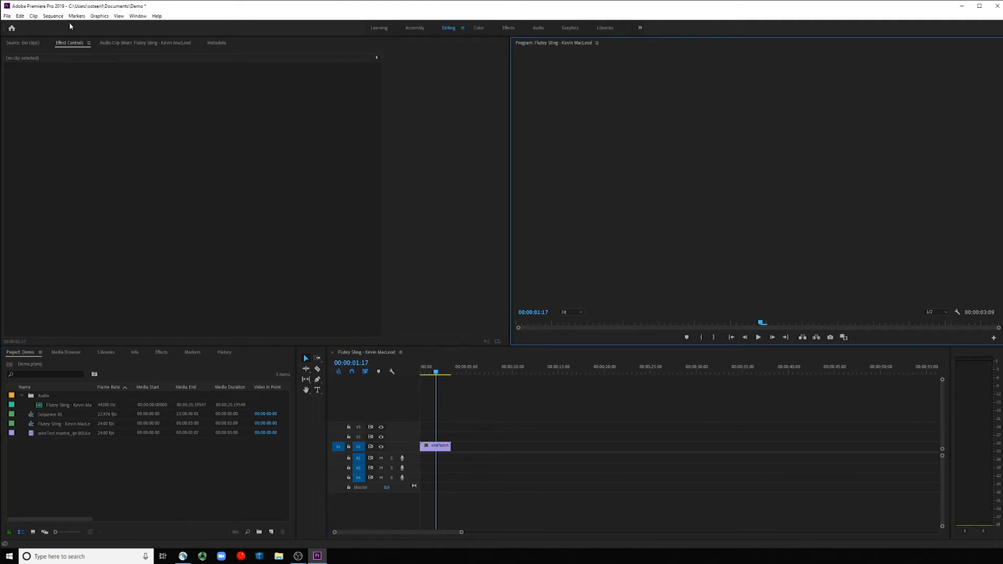
{"action": "left_click", "coordinate": [53, 16]}
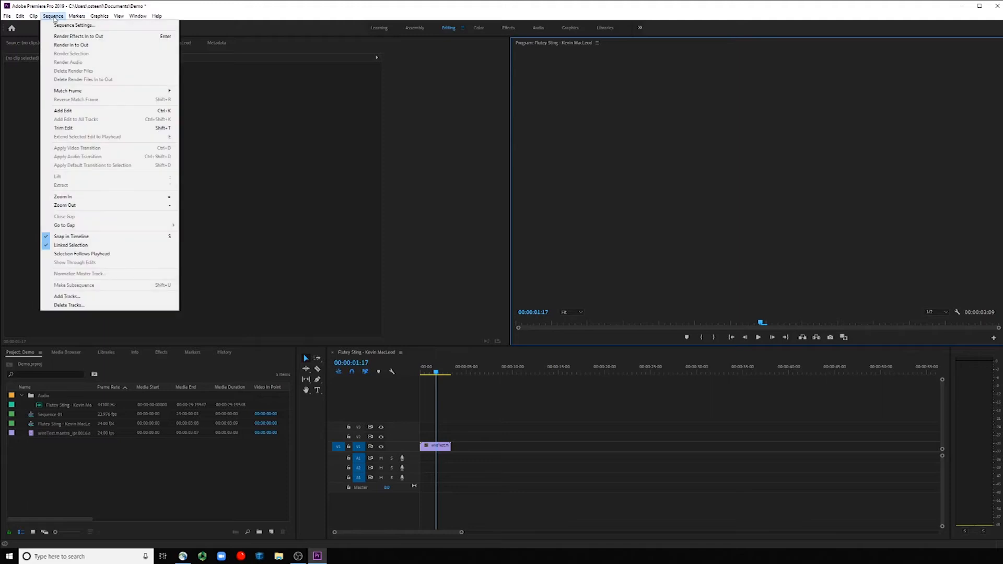
{"action": "left_click", "coordinate": [66, 44]}
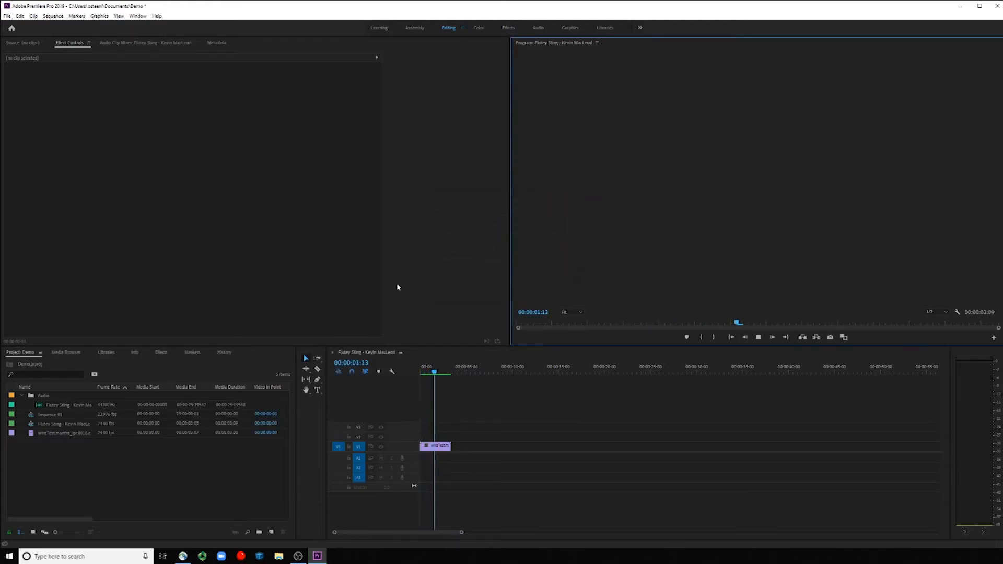
Scrub back and forth through the rendered clip to review its frames.
{"action": "left_click", "coordinate": [440, 372]}
{"action": "left_click_drag", "start_coordinate": [440, 373], "coordinate": [442, 372]}
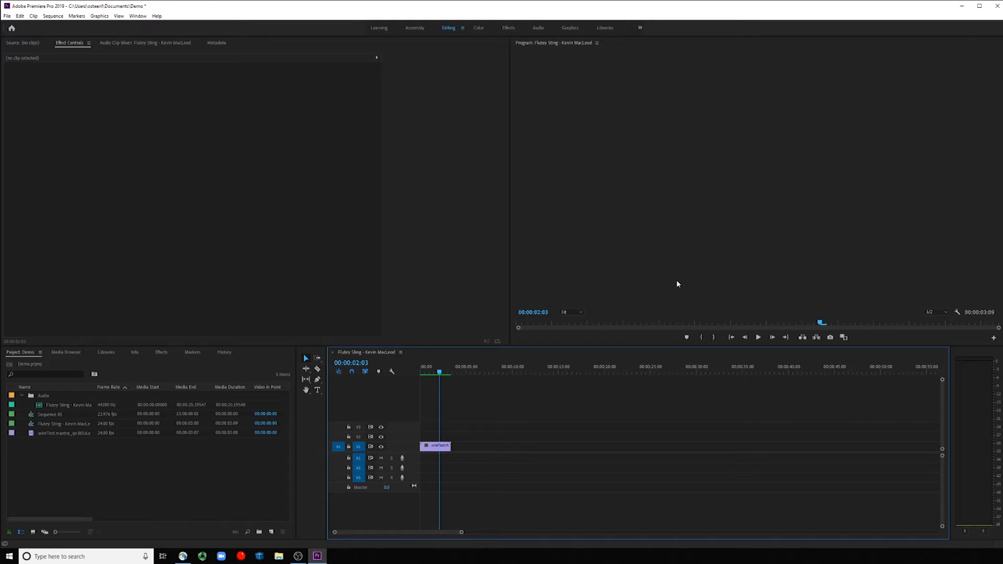
{"action": "mouse_move", "coordinate": [441, 372]}
{"action": "left_mouse_down"}
{"action": "mouse_move", "coordinate": [425, 372]}
{"action": "mouse_move", "coordinate": [438, 373]}
{"action": "left_mouse_up"}
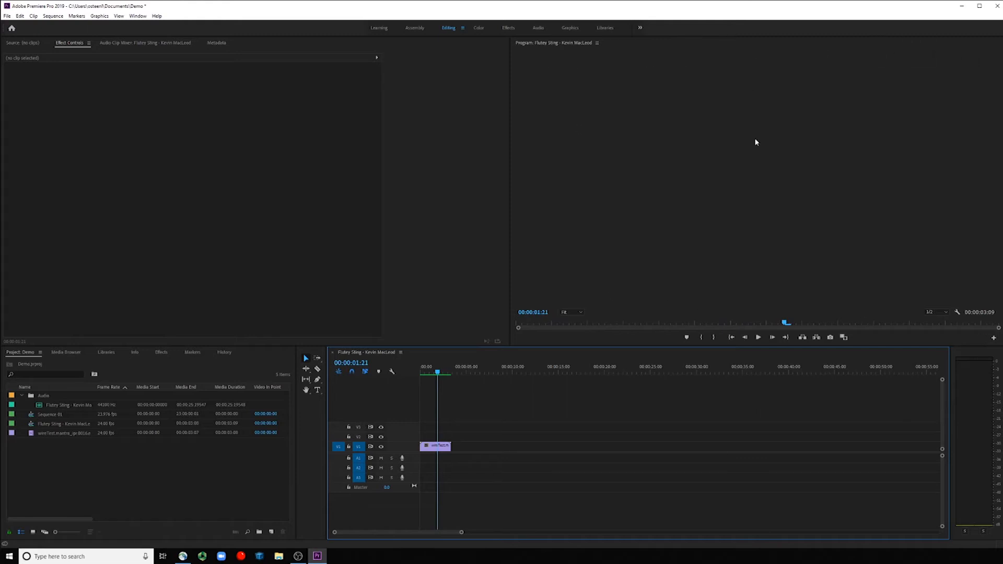
{"action": "left_click_drag", "start_coordinate": [432, 373], "coordinate": [435, 373]}
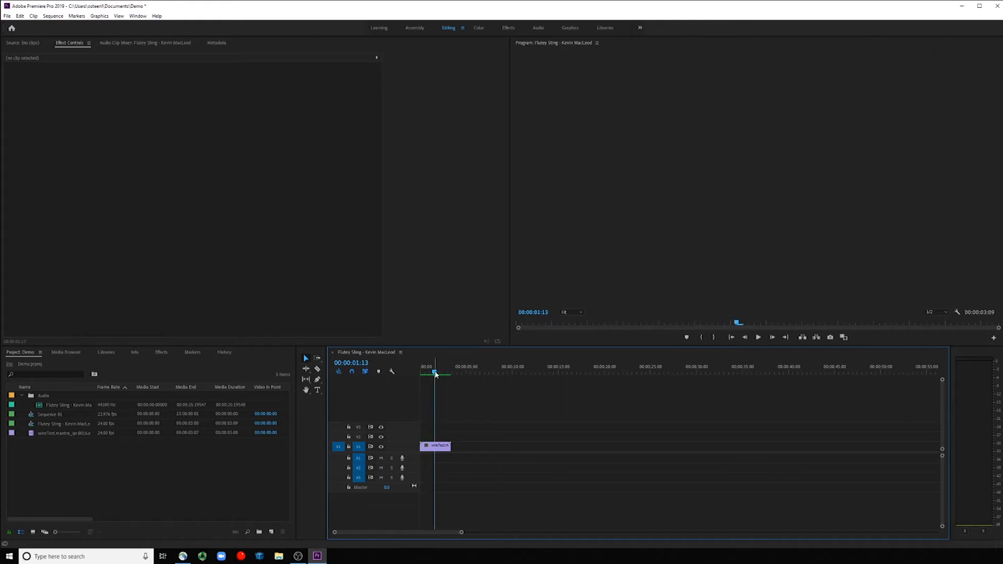
Preview the sequence with playback, single-frame steps in both directions, and jumps to its start and end.
{"action": "left_click", "coordinate": [758, 338]}
{"action": "left_click", "coordinate": [758, 338]}
{"action": "left_click", "coordinate": [745, 337]}
{"action": "left_click", "coordinate": [745, 337]}
{"action": "left_click", "coordinate": [771, 338]}
{"action": "left_click", "coordinate": [731, 338]}
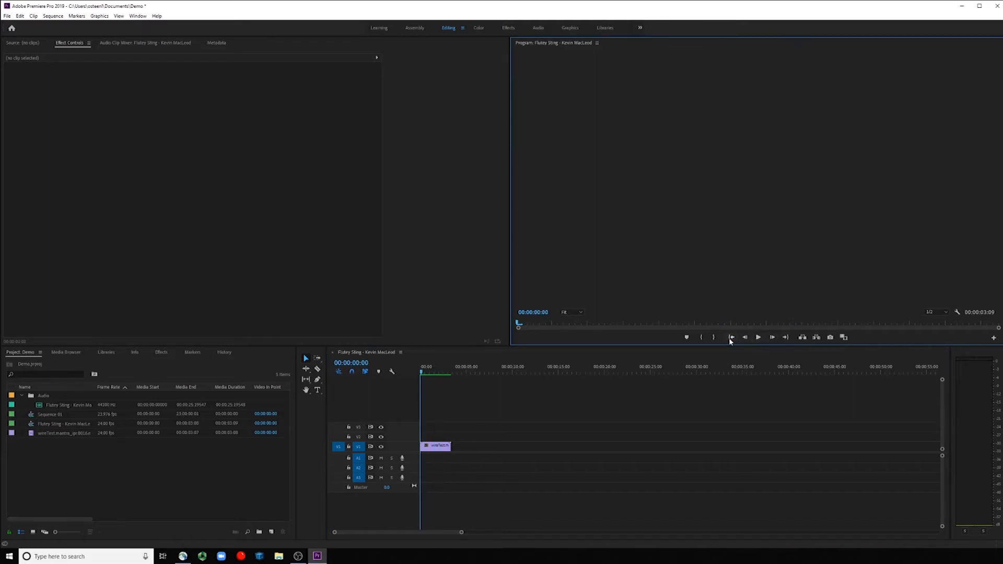
{"action": "left_click", "coordinate": [785, 337]}
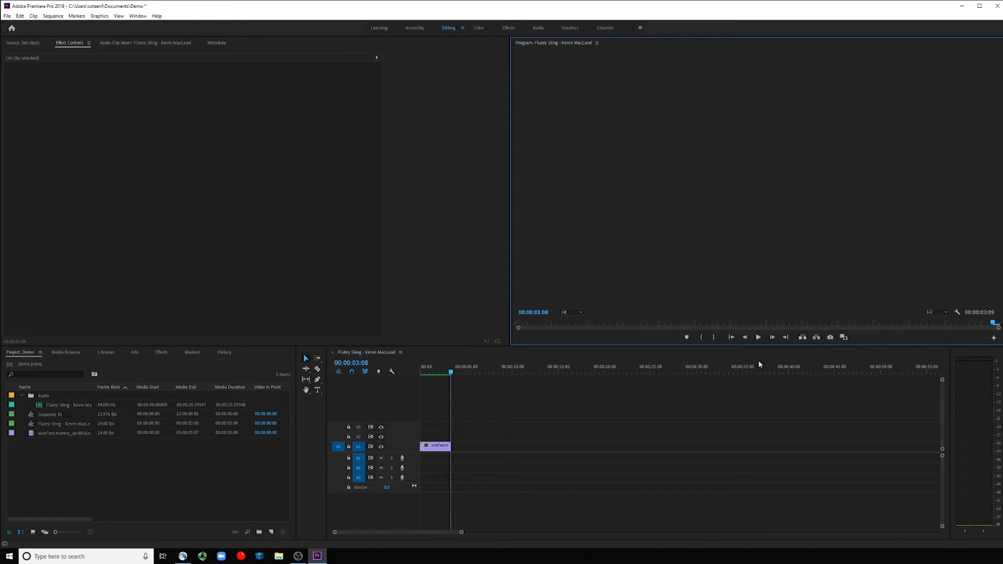
Select the wireTest clip on V1 and examine its Motion, Scale, Rotation and Anchor Point properties.
{"action": "left_click_drag", "start_coordinate": [451, 375], "coordinate": [434, 386]}
{"action": "left_click", "coordinate": [433, 446]}
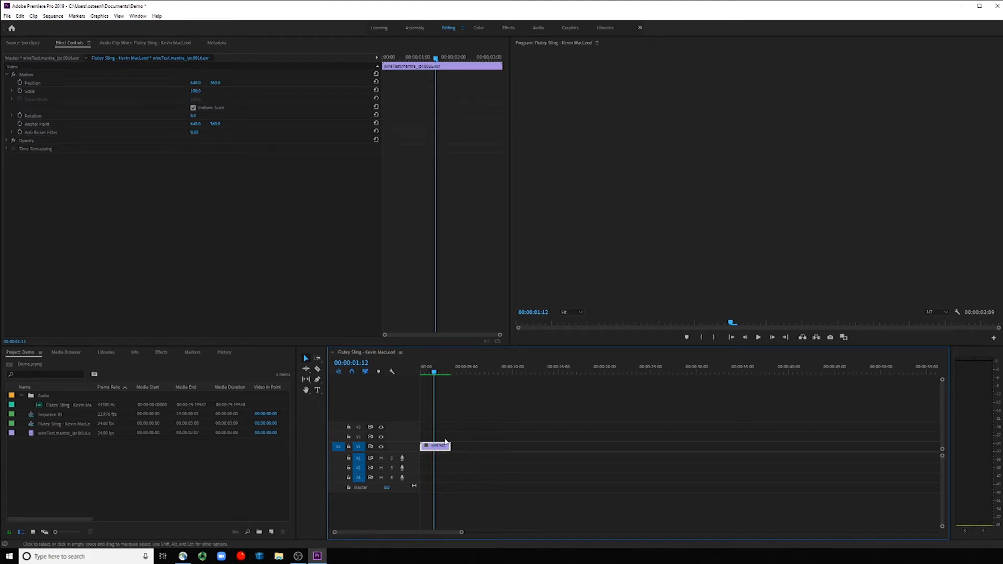
{"action": "left_click", "coordinate": [60, 432]}
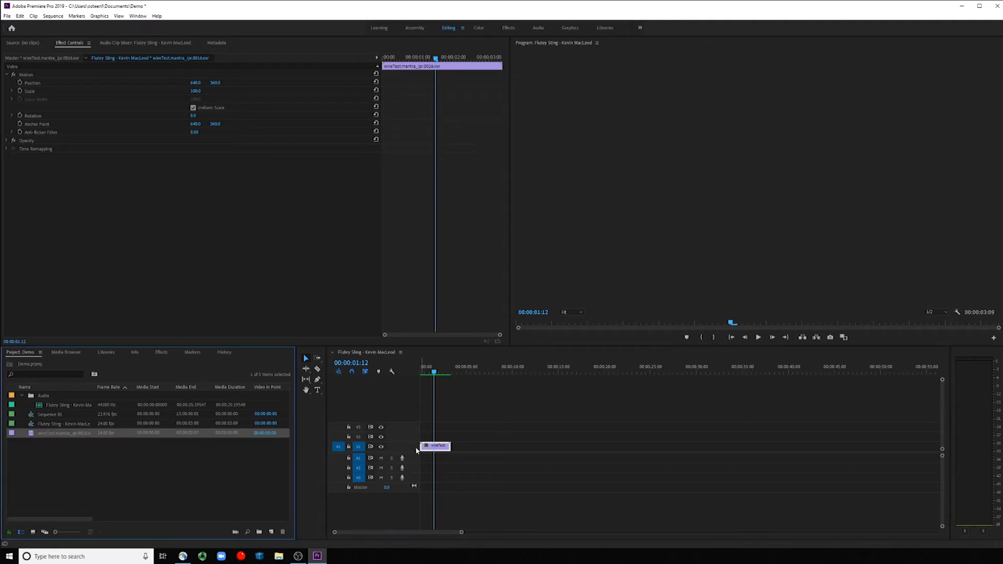
{"action": "left_click", "coordinate": [440, 446]}
{"action": "left_click_drag", "start_coordinate": [433, 371], "coordinate": [436, 371]}
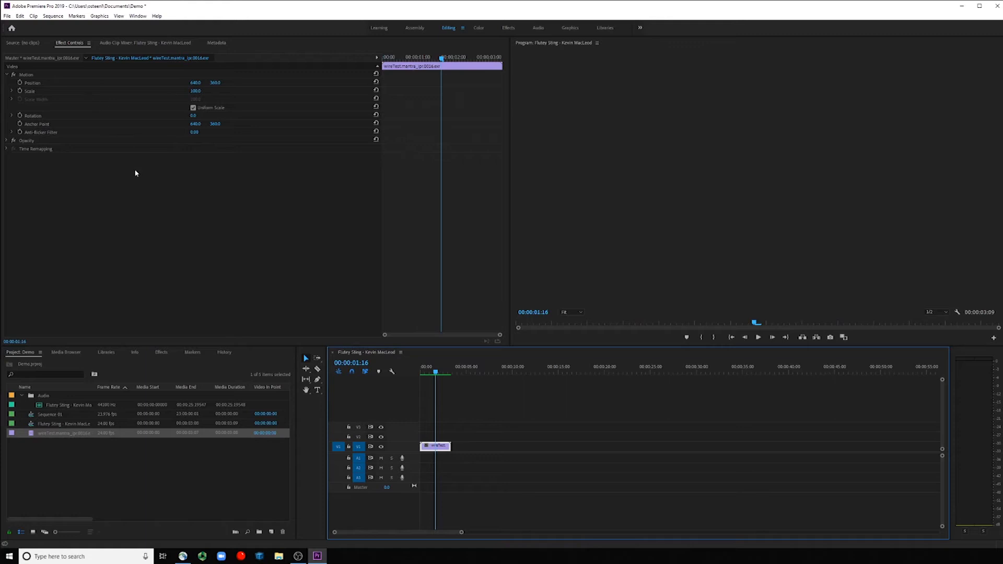
{"action": "left_click", "coordinate": [26, 75]}
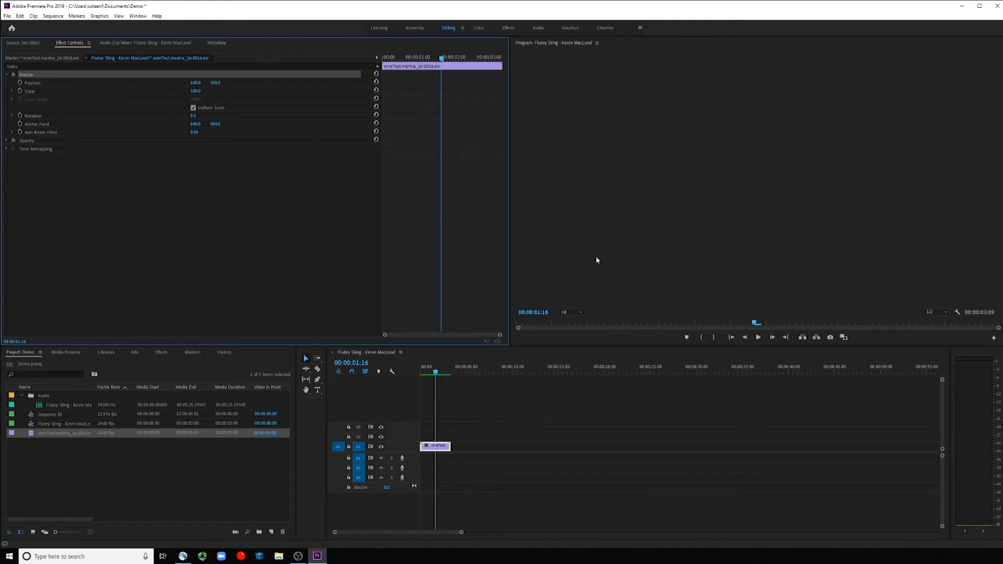
{"action": "left_click", "coordinate": [29, 91]}
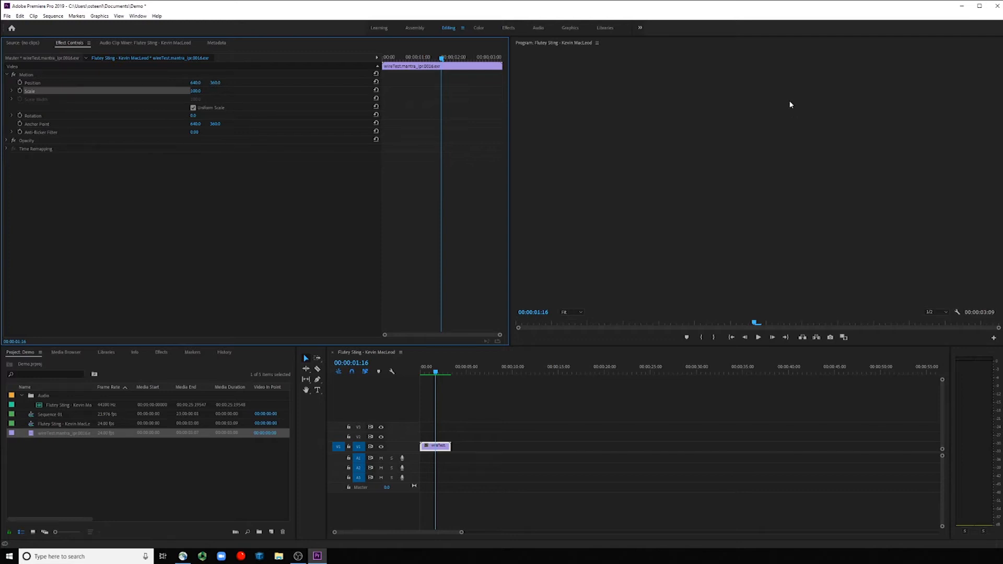
{"action": "left_click", "coordinate": [36, 116]}
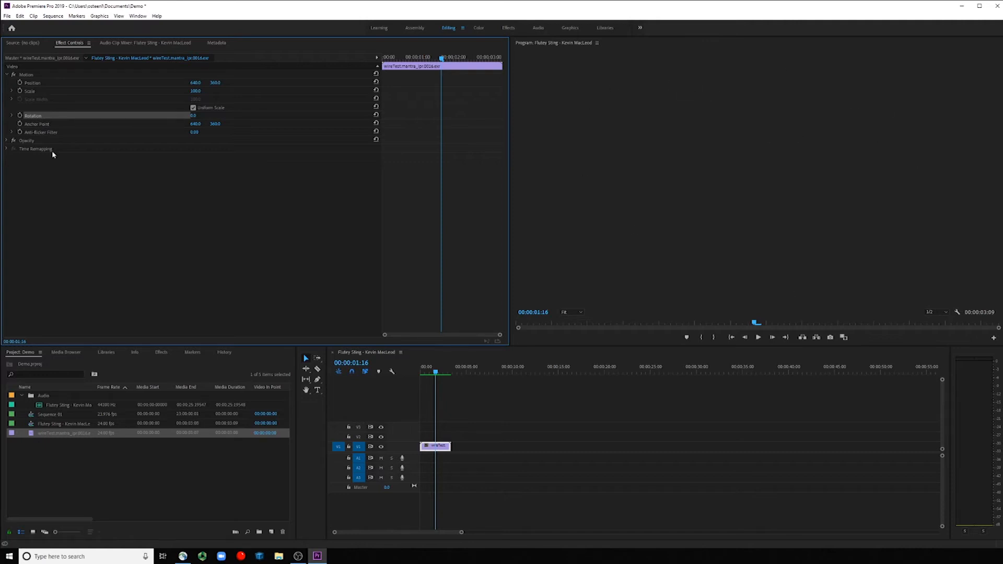
{"action": "left_click", "coordinate": [35, 124]}
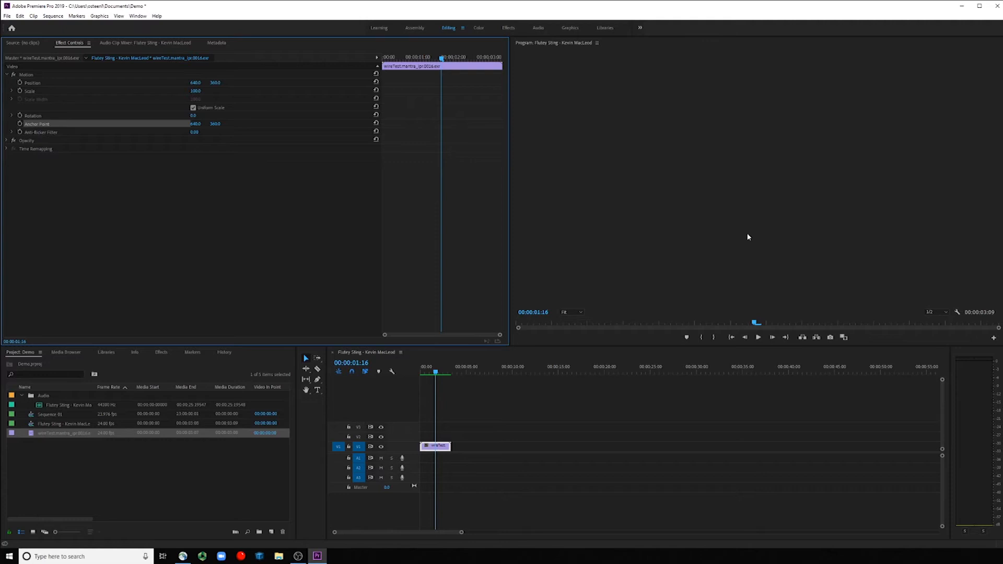
Try adding an opacity keyframe to the clip at 00:00:01:16, and turn off opacity animation to delete it.
{"action": "left_click", "coordinate": [7, 141]}
{"action": "left_click_drag", "start_coordinate": [195, 158], "coordinate": [258, 161]}
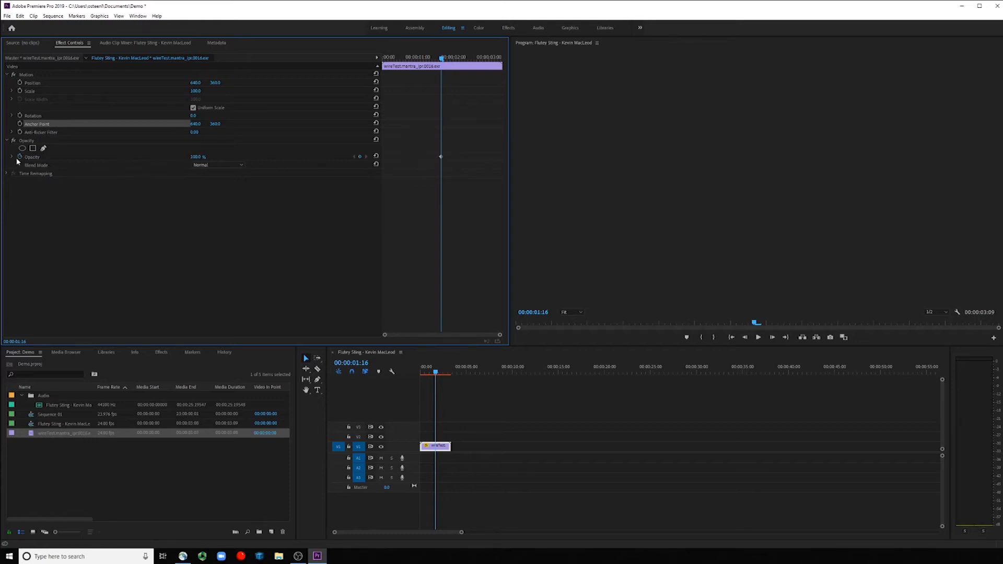
{"action": "left_click", "coordinate": [441, 158]}
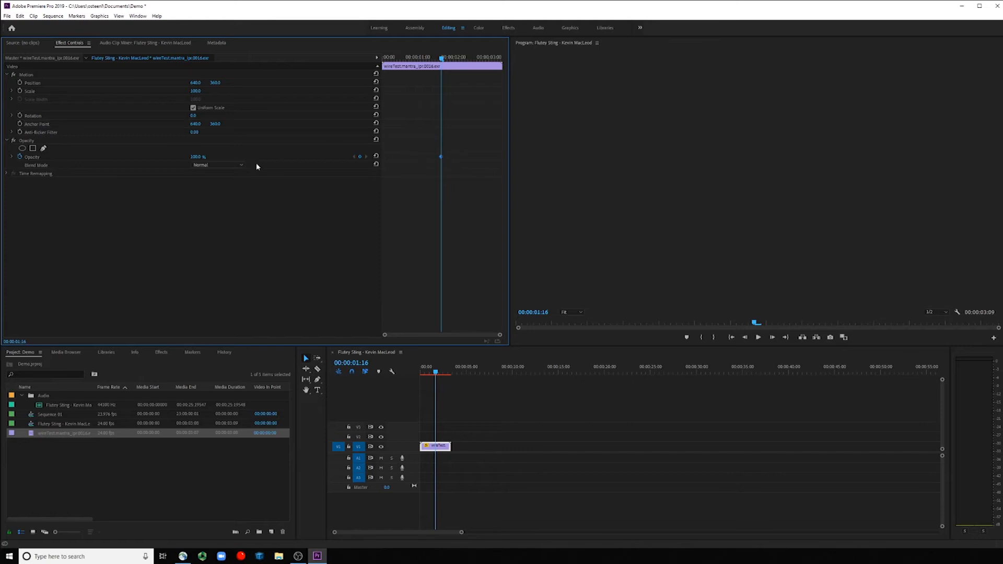
{"action": "left_click", "coordinate": [20, 158]}
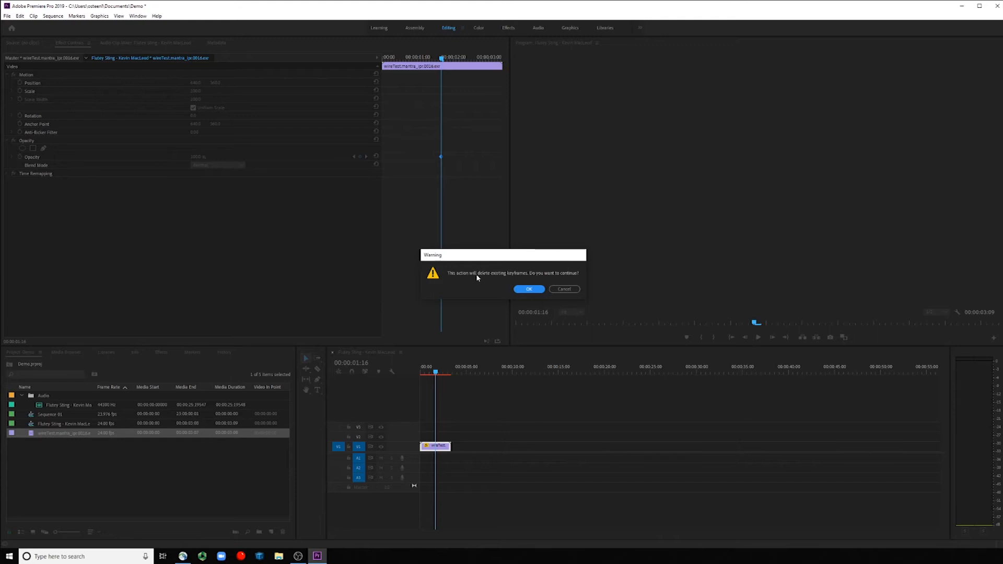
{"action": "left_click", "coordinate": [529, 289]}
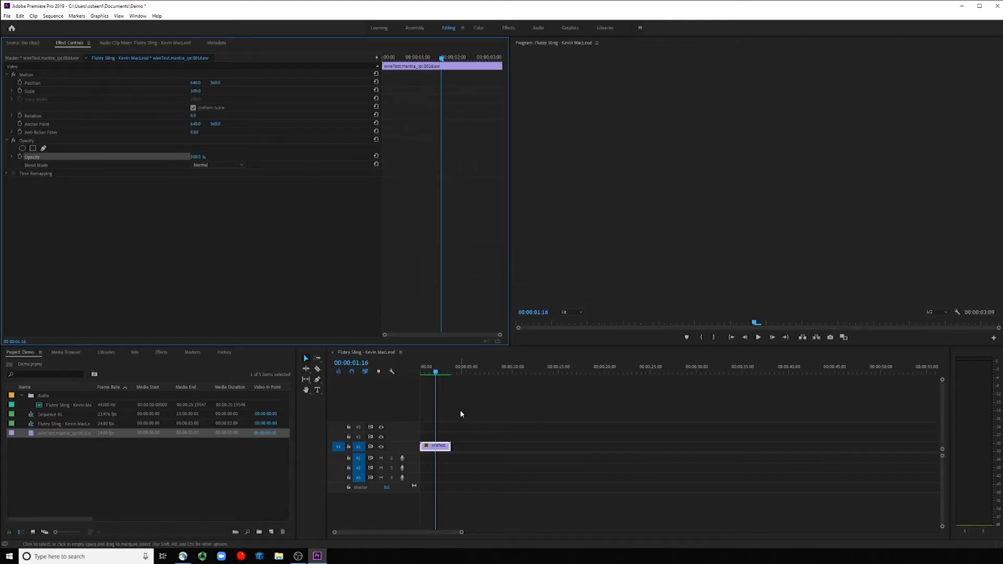
Highlight the clip's Opacity effect and move the playhead back to 00:00:01:06.
{"action": "left_click_drag", "start_coordinate": [434, 372], "coordinate": [436, 375]}
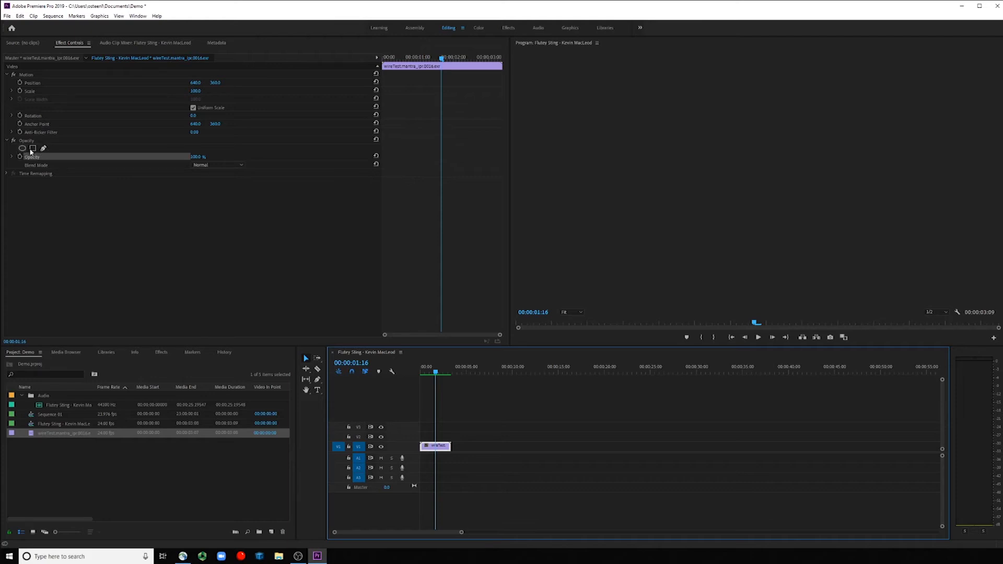
{"action": "left_click", "coordinate": [27, 141]}
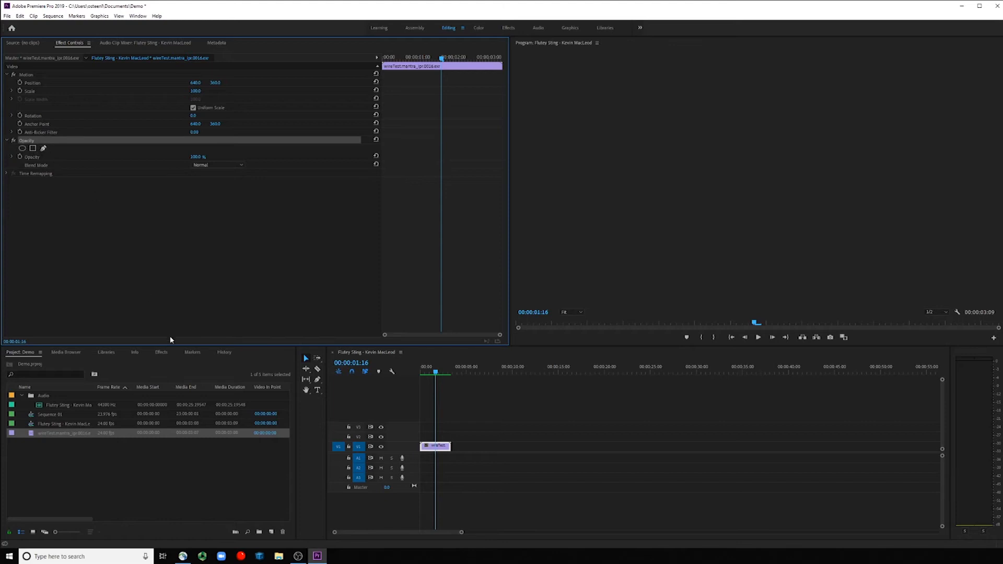
{"action": "left_click", "coordinate": [395, 454]}
{"action": "key", "text": "shift+Left"}
{"action": "key", "text": "shift+Left"}
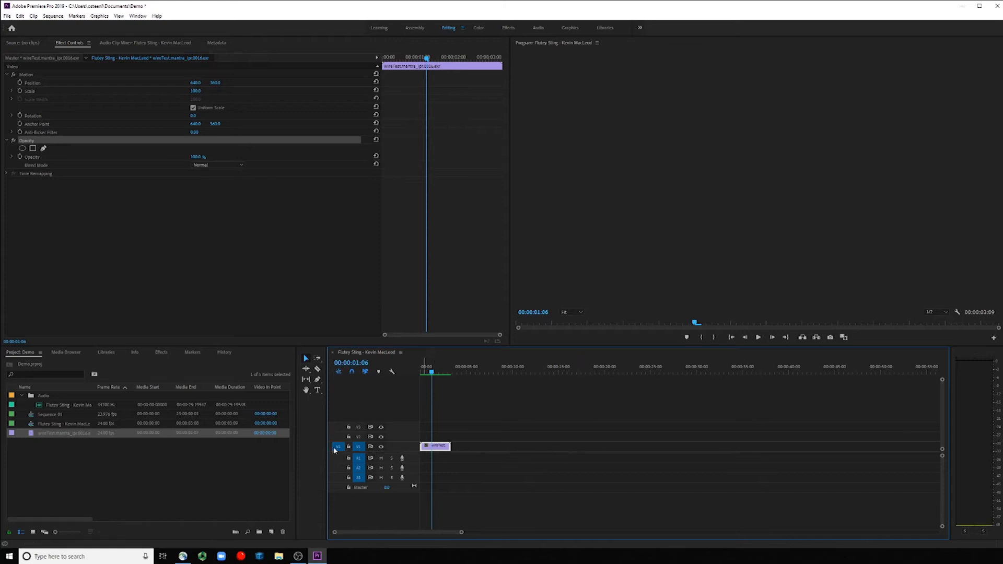
Try out the video track controls: source patching on V3, V2 targeting, the V3 lock and V1 output.
{"action": "left_click_drag", "start_coordinate": [335, 449], "coordinate": [337, 433]}
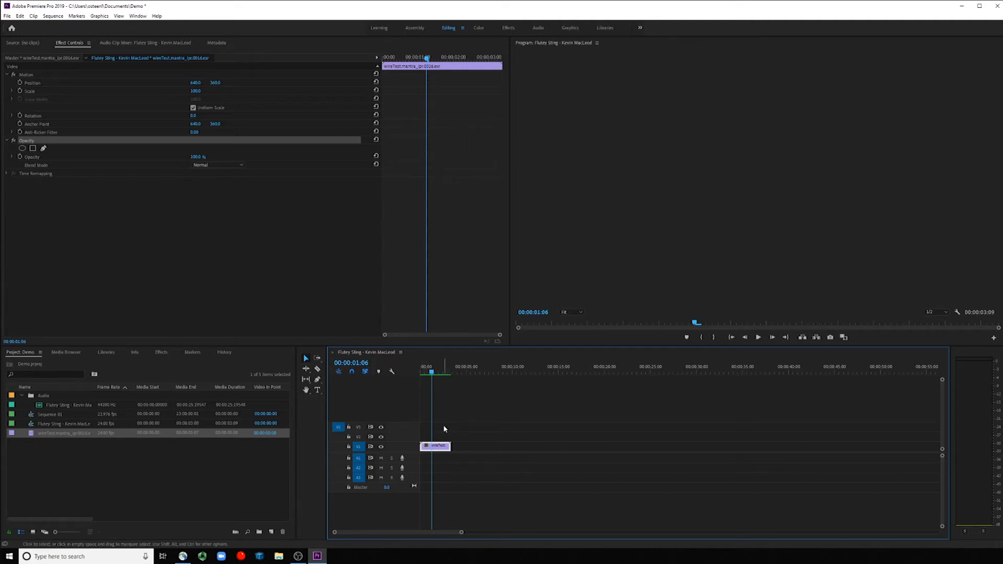
{"action": "left_click", "coordinate": [358, 437]}
{"action": "left_click", "coordinate": [359, 439]}
{"action": "left_click", "coordinate": [349, 426]}
{"action": "left_click", "coordinate": [348, 427]}
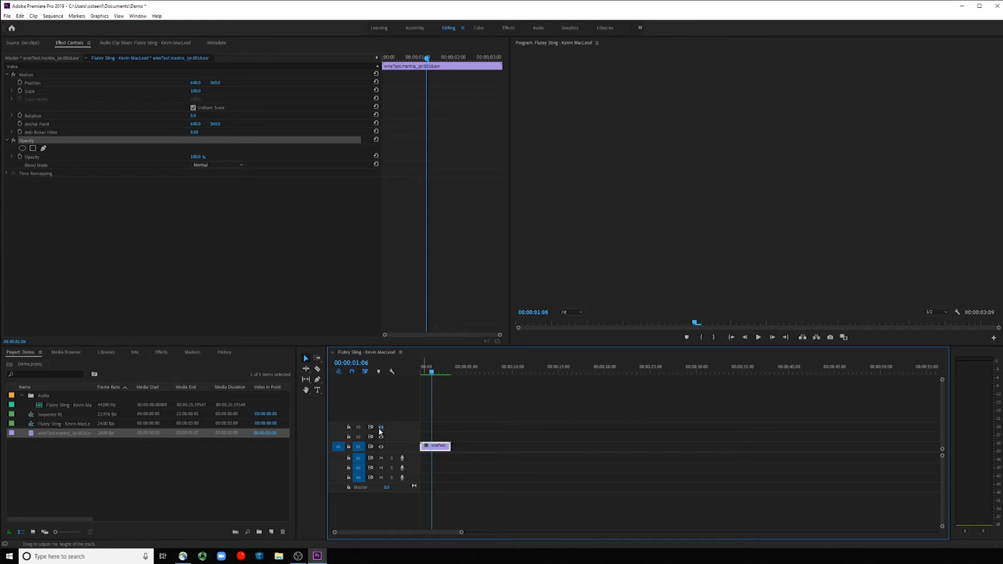
{"action": "left_click", "coordinate": [380, 447]}
Place the music file from the Audio bin at the start of track A1 and return the playhead to 00:00:00:00.
{"action": "left_click", "coordinate": [39, 425]}
{"action": "left_click_drag", "start_coordinate": [49, 406], "coordinate": [424, 459]}
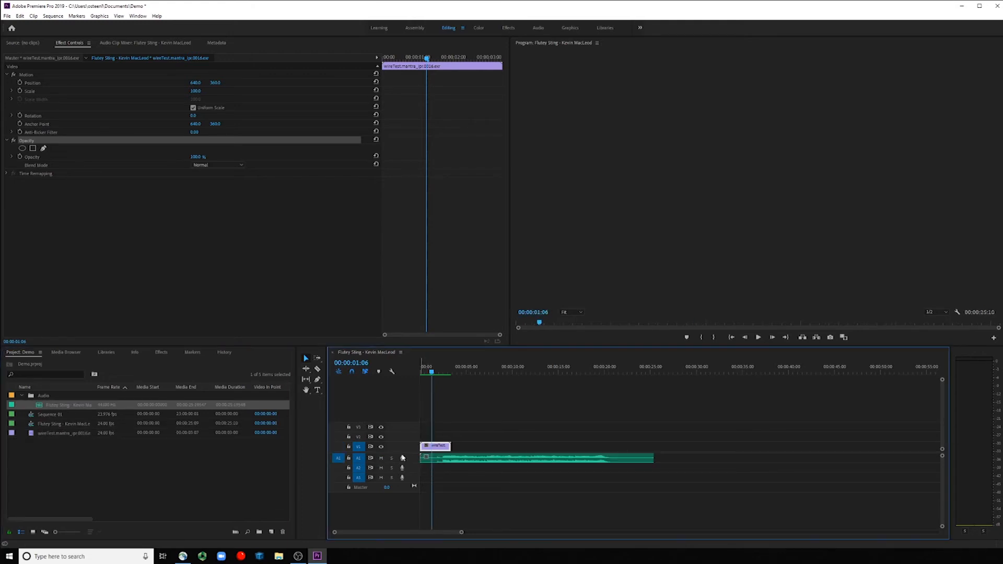
{"action": "mouse_move", "coordinate": [431, 372]}
{"action": "left_mouse_down"}
{"action": "mouse_move", "coordinate": [448, 374]}
{"action": "mouse_move", "coordinate": [421, 372]}
{"action": "left_mouse_up"}
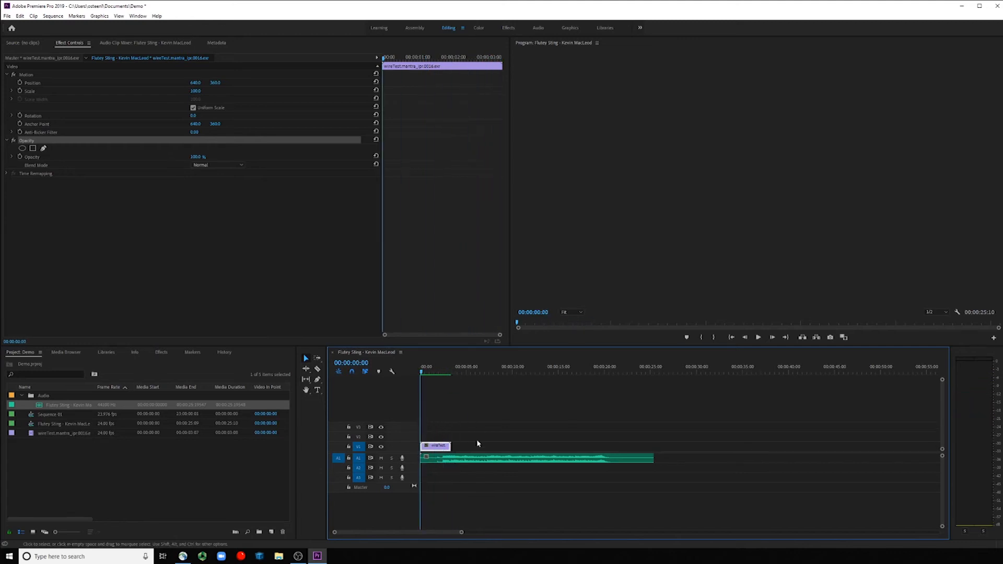
Try out muting and soloing audio track A1, switching each off again.
{"action": "left_click", "coordinate": [381, 459]}
{"action": "left_click_drag", "start_coordinate": [423, 374], "coordinate": [397, 386]}
{"action": "left_click", "coordinate": [381, 458]}
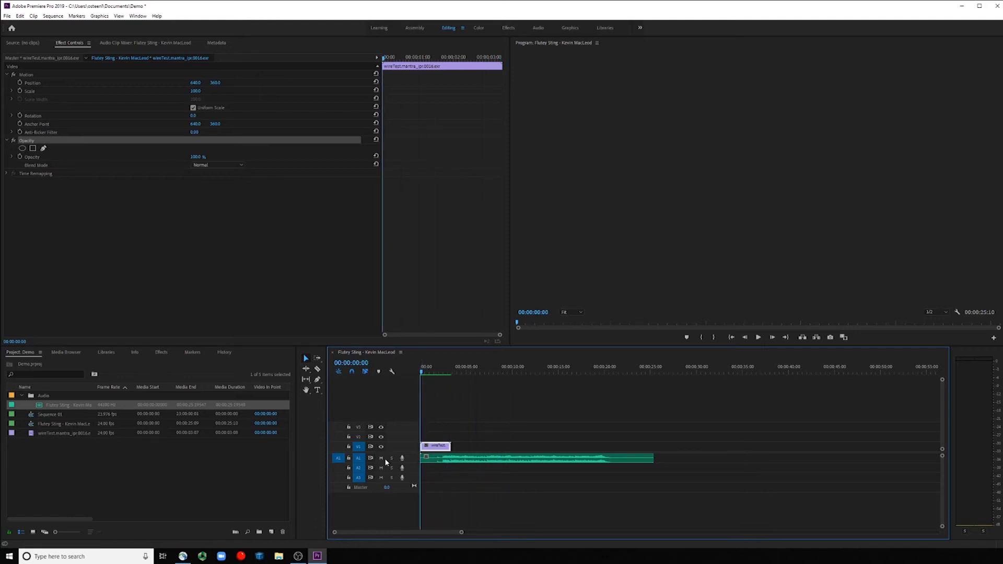
{"action": "left_click", "coordinate": [393, 459]}
{"action": "left_click", "coordinate": [391, 458]}
Select Sequence 01 in the project and deselect the clip in the timeline.
{"action": "left_click", "coordinate": [42, 414]}
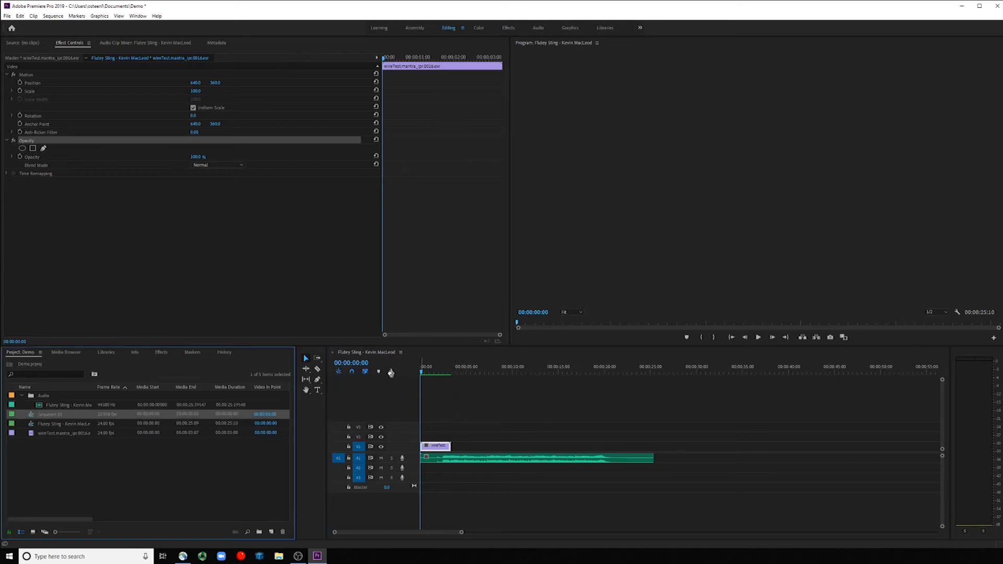
{"action": "left_click", "coordinate": [485, 412]}
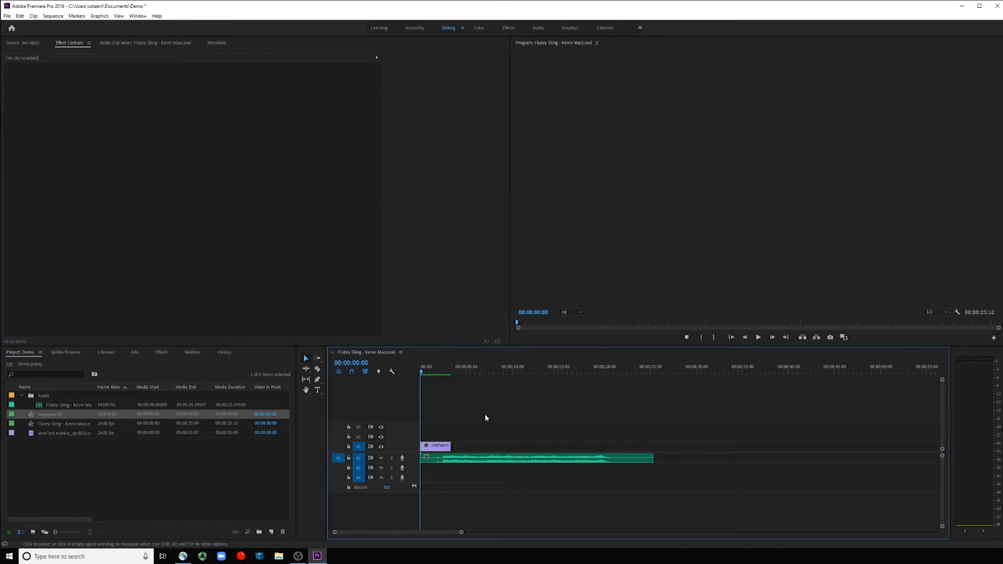
{"action": "left_click", "coordinate": [45, 423]}
{"action": "left_click", "coordinate": [42, 415]}
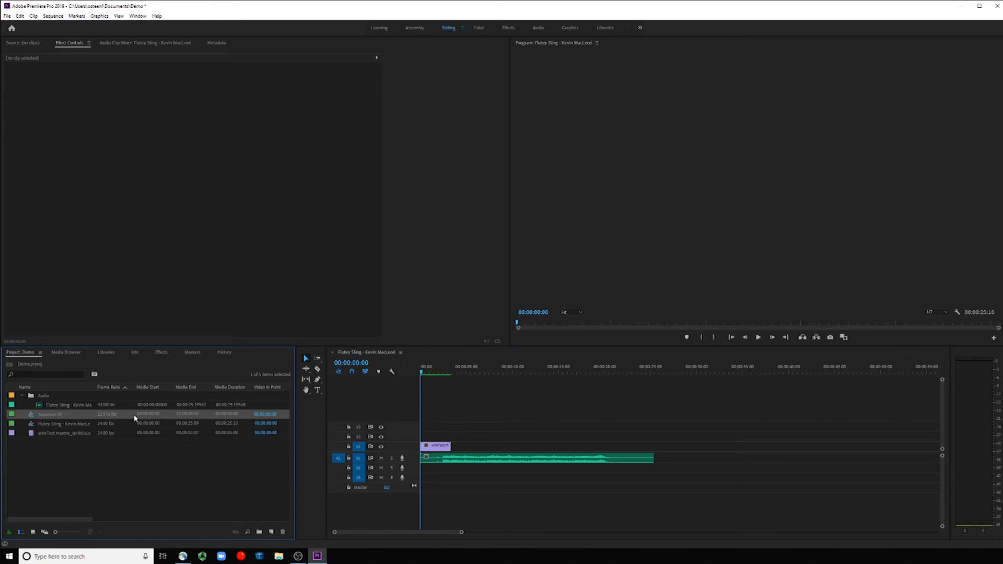
{"action": "left_click", "coordinate": [40, 417]}
{"action": "left_click", "coordinate": [405, 434]}
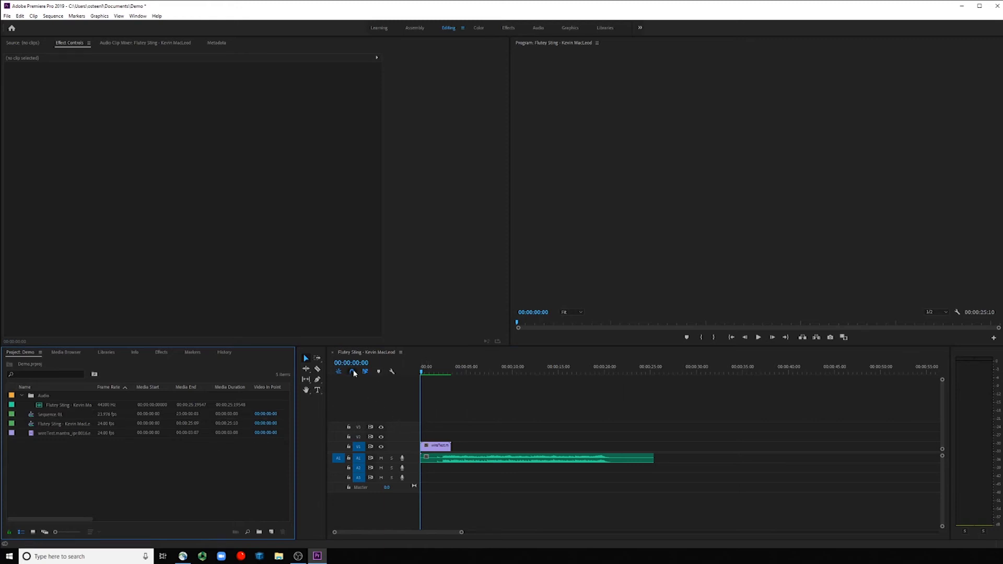
Move the playhead to 00:00:02:04 over the image sequence clip and mute audio track A1.
{"action": "mouse_move", "coordinate": [433, 446]}
{"action": "left_mouse_down"}
{"action": "mouse_move", "coordinate": [640, 457]}
{"action": "mouse_move", "coordinate": [430, 449]}
{"action": "left_mouse_up"}
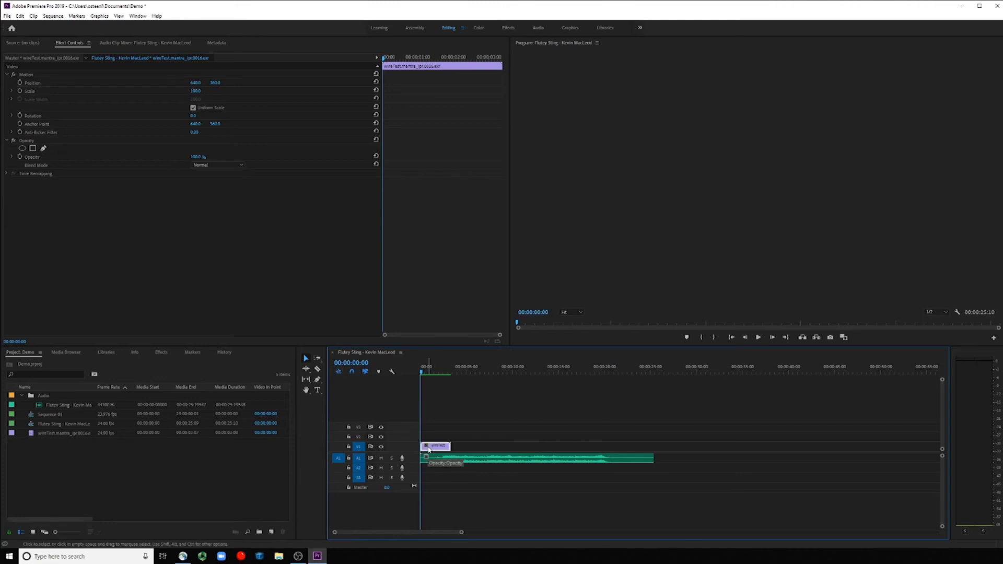
{"action": "mouse_move", "coordinate": [436, 447]}
{"action": "left_mouse_down"}
{"action": "mouse_move", "coordinate": [654, 451]}
{"action": "mouse_move", "coordinate": [441, 450]}
{"action": "mouse_move", "coordinate": [428, 439]}
{"action": "left_mouse_up"}
{"action": "left_click_drag", "start_coordinate": [461, 532], "coordinate": [406, 534]}
{"action": "left_click", "coordinate": [585, 413]}
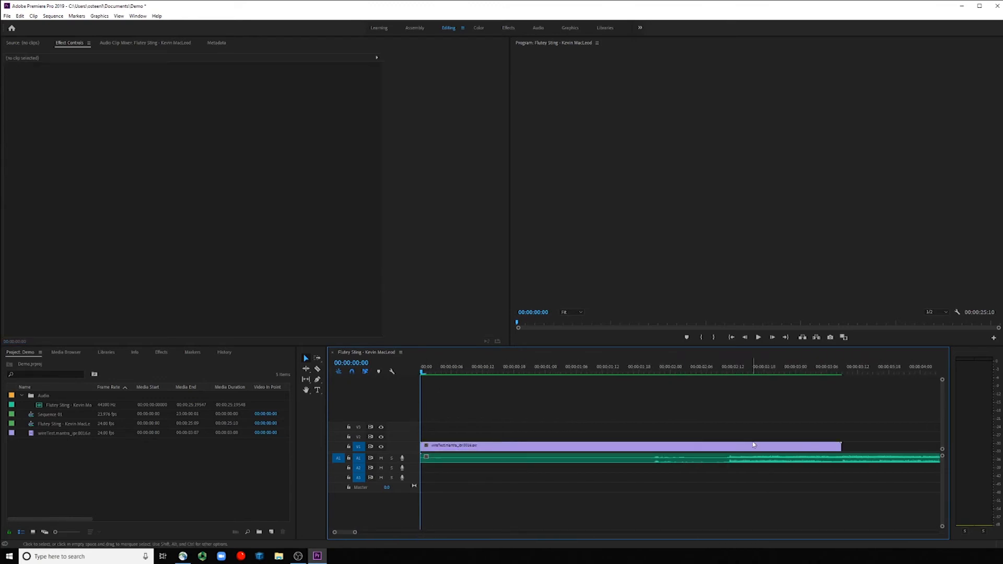
{"action": "left_click_drag", "start_coordinate": [670, 369], "coordinate": [691, 369]}
{"action": "left_click", "coordinate": [381, 459]}
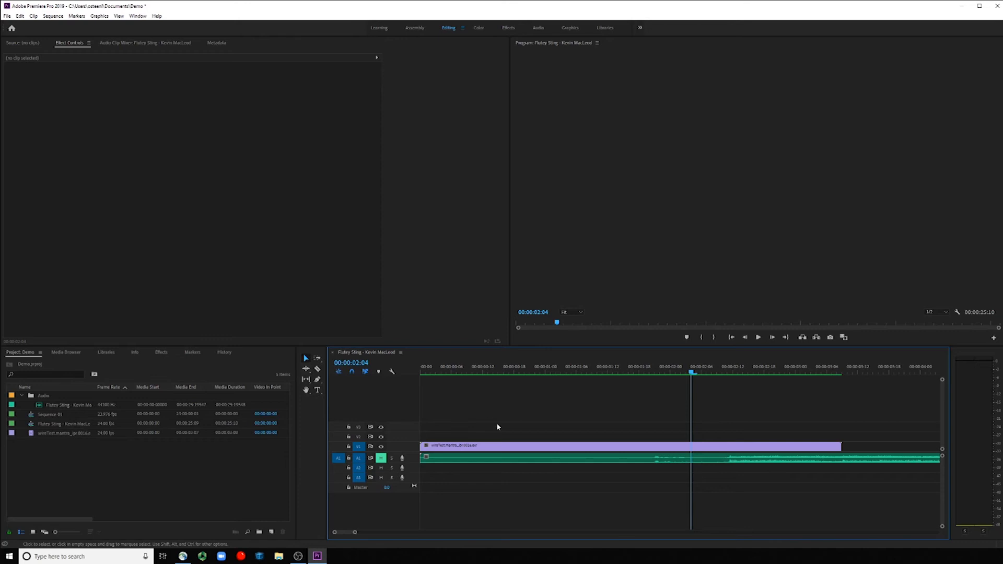
Try the Track Select Forward tool, selecting the clips on all tracks and then the music clip alone.
{"action": "mouse_move", "coordinate": [500, 452]}
{"action": "left_mouse_down"}
{"action": "mouse_move", "coordinate": [530, 412]}
{"action": "mouse_move", "coordinate": [587, 437]}
{"action": "mouse_move", "coordinate": [482, 448]}
{"action": "left_mouse_up"}
{"action": "left_click", "coordinate": [317, 359]}
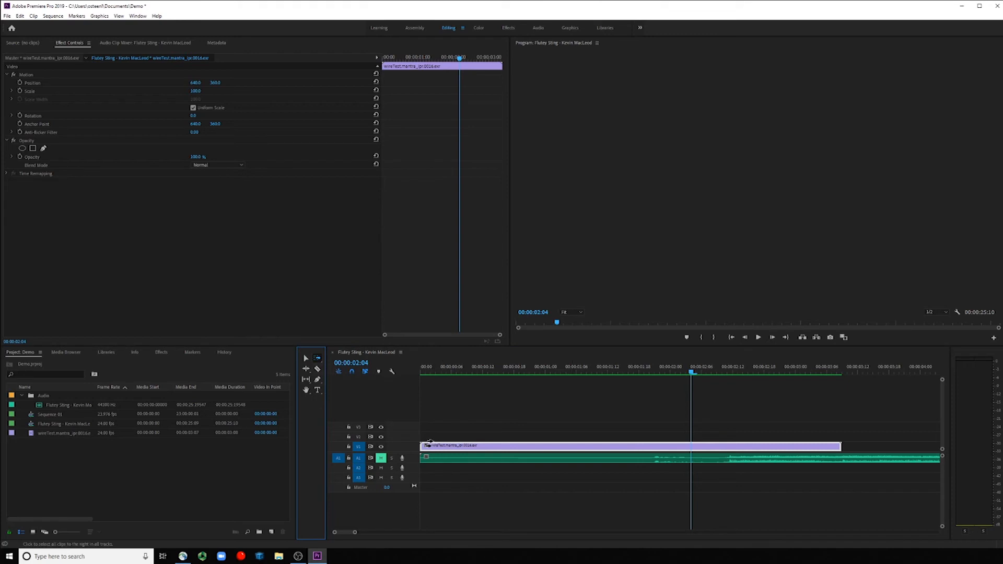
{"action": "left_click_drag", "start_coordinate": [427, 443], "coordinate": [427, 441]}
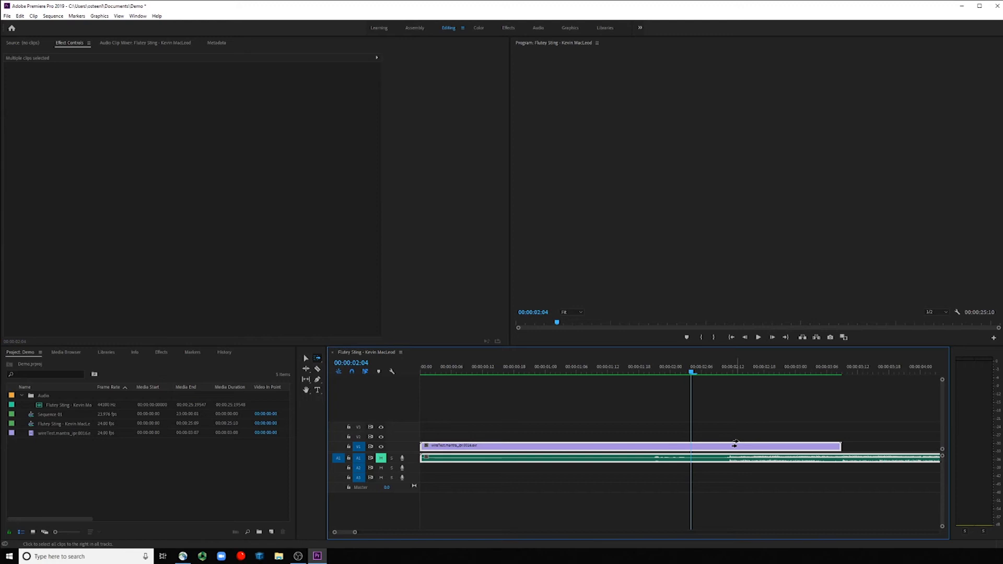
{"action": "left_click_drag", "start_coordinate": [856, 460], "coordinate": [805, 462]}
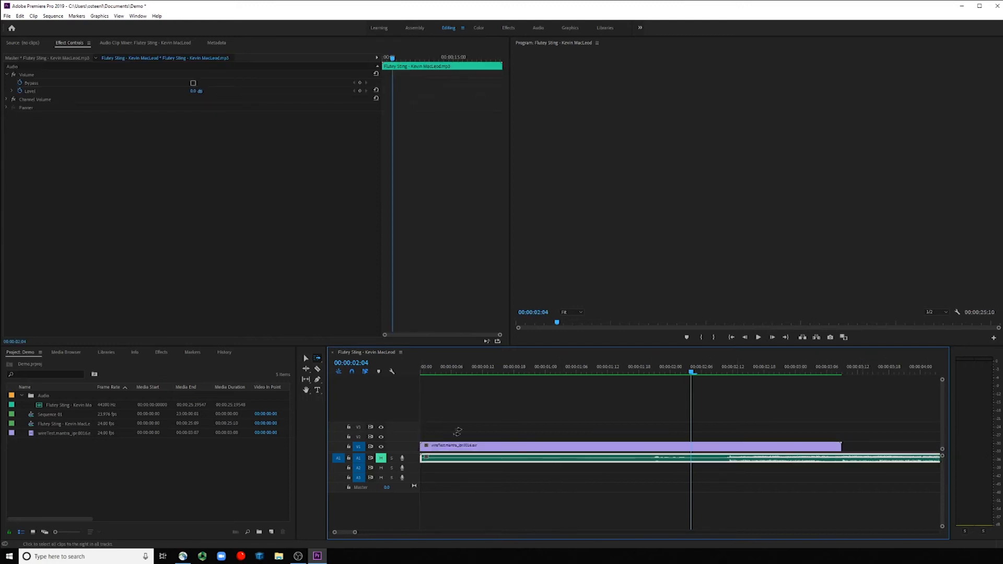
Switch to the Track Select Backward tool and select both the image sequence and music clips.
{"action": "left_click", "coordinate": [316, 362]}
{"action": "left_click", "coordinate": [344, 368]}
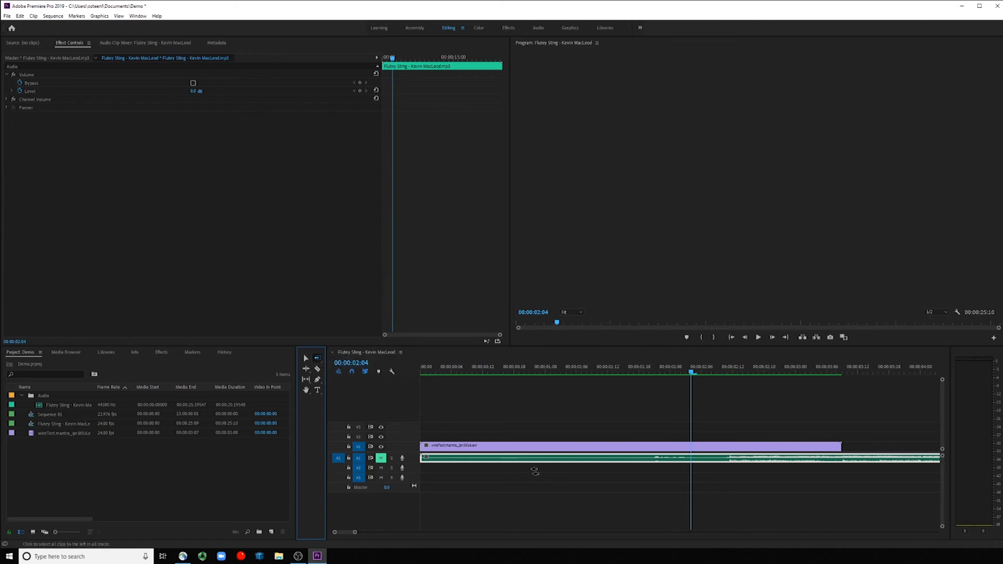
{"action": "left_click", "coordinate": [856, 459]}
{"action": "left_click_drag", "start_coordinate": [875, 460], "coordinate": [778, 445]}
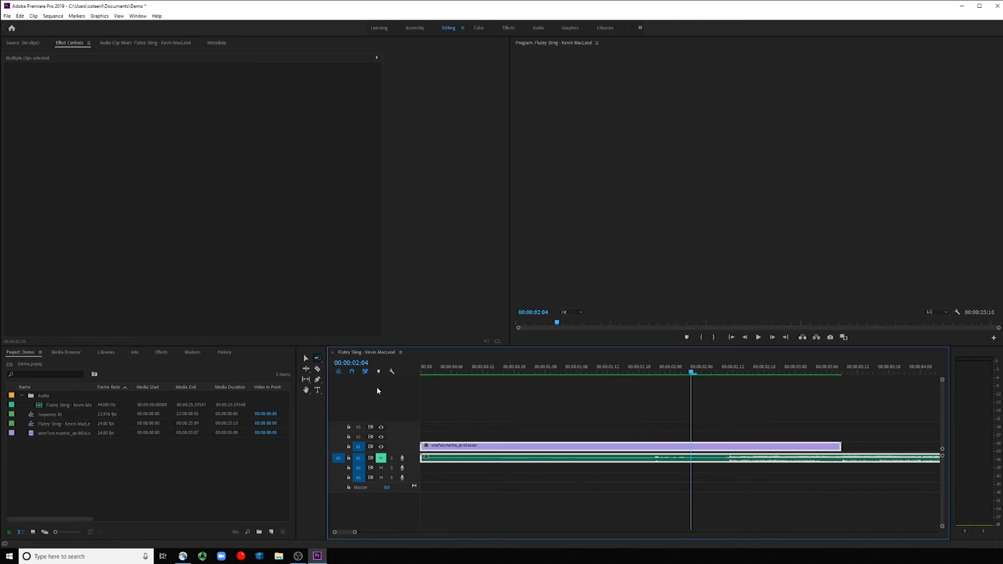
Try the Ripple Edit tool on the image sequence's end and the selected clips' start, and undo the trim.
{"action": "left_click", "coordinate": [306, 369]}
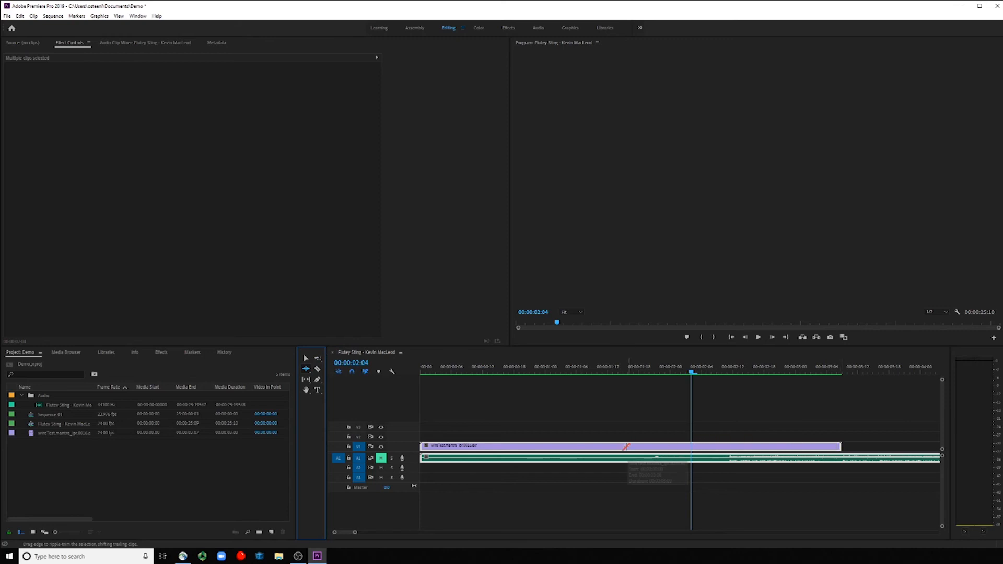
{"action": "left_click_drag", "start_coordinate": [839, 445], "coordinate": [885, 448]}
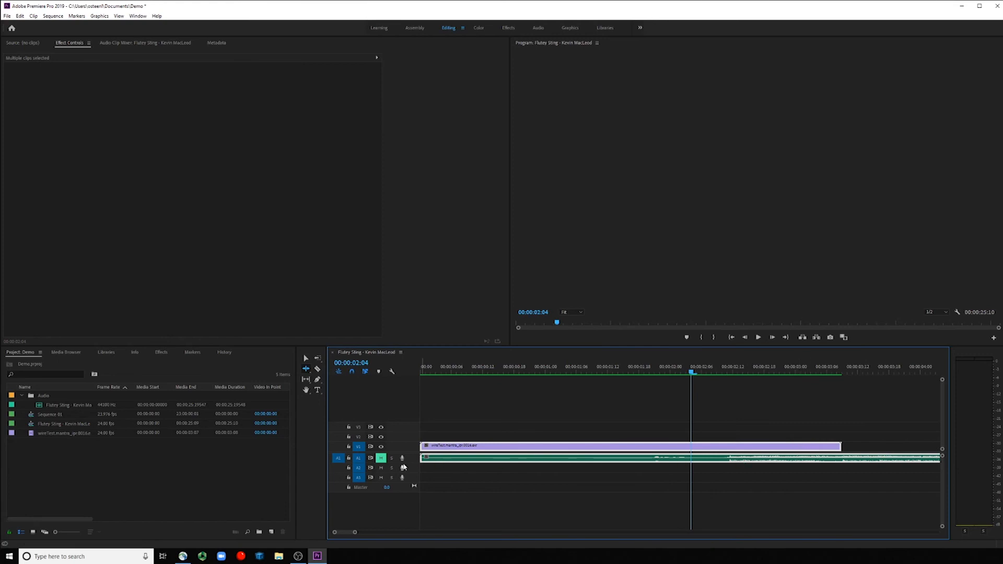
{"action": "left_click_drag", "start_coordinate": [428, 457], "coordinate": [712, 459]}
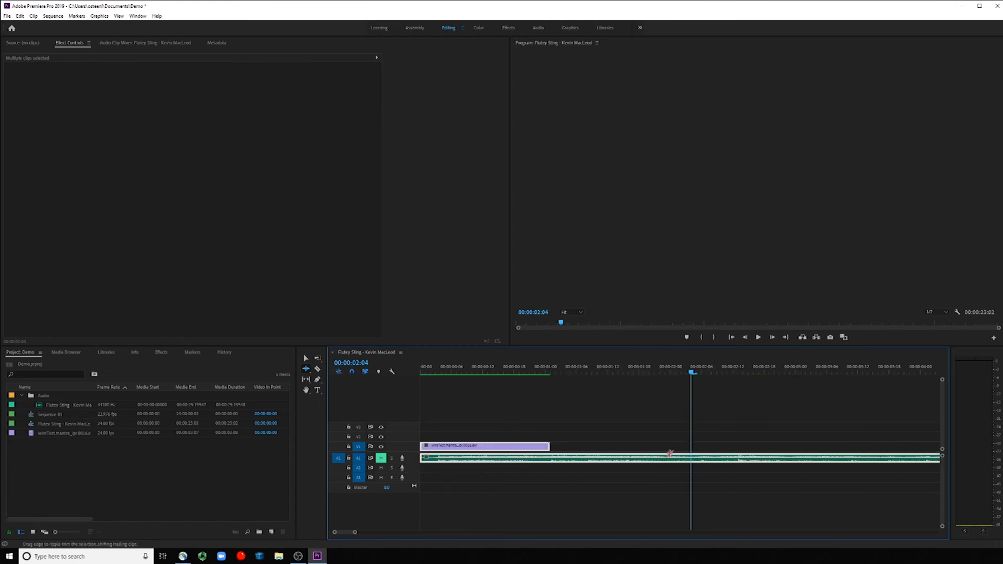
{"action": "key", "text": "ctrl+z"}
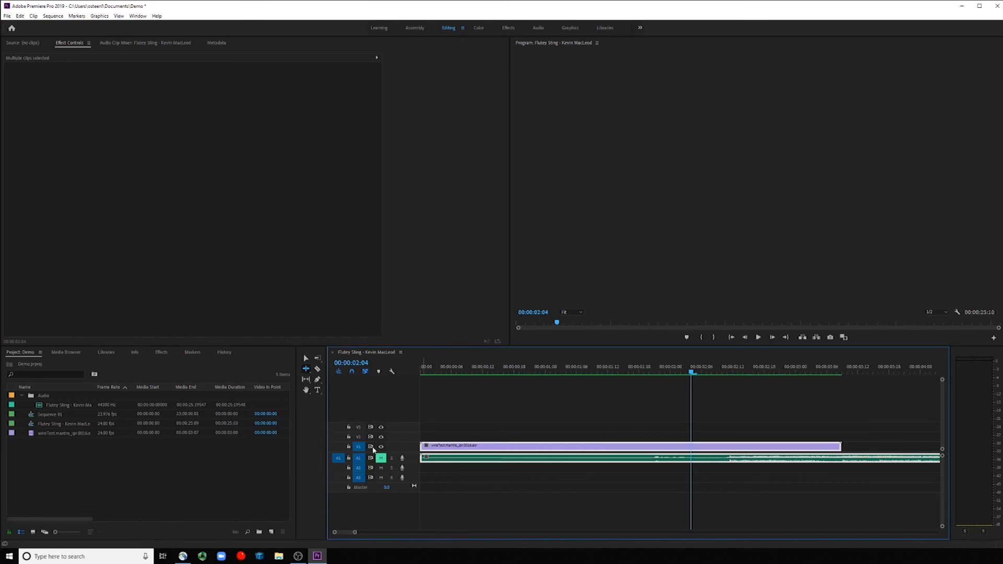
Stretch the end of the image sequence clip to about 00:00:03:19 with the Rate Stretch tool, and undo it.
{"action": "left_click", "coordinate": [306, 369]}
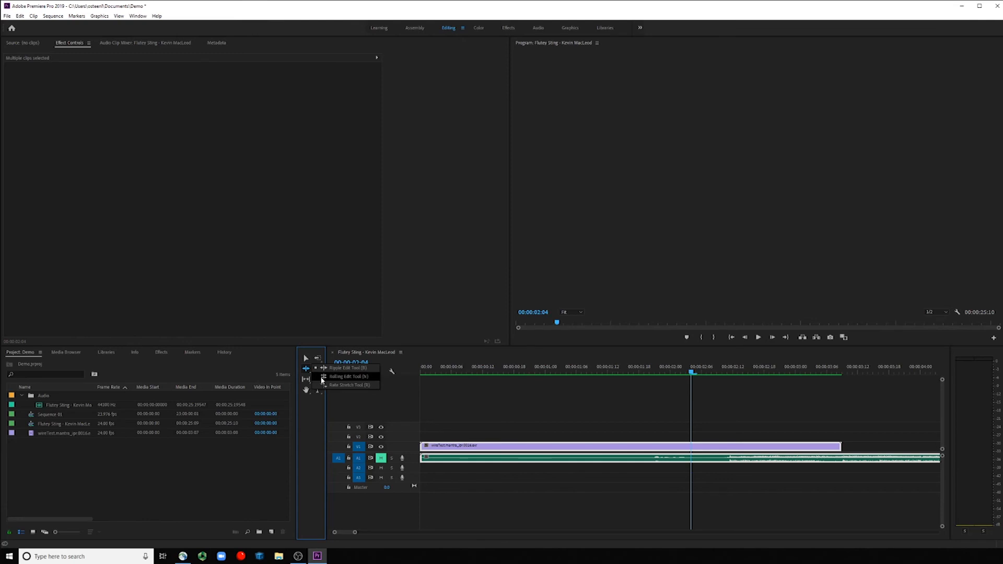
{"action": "left_click", "coordinate": [342, 384]}
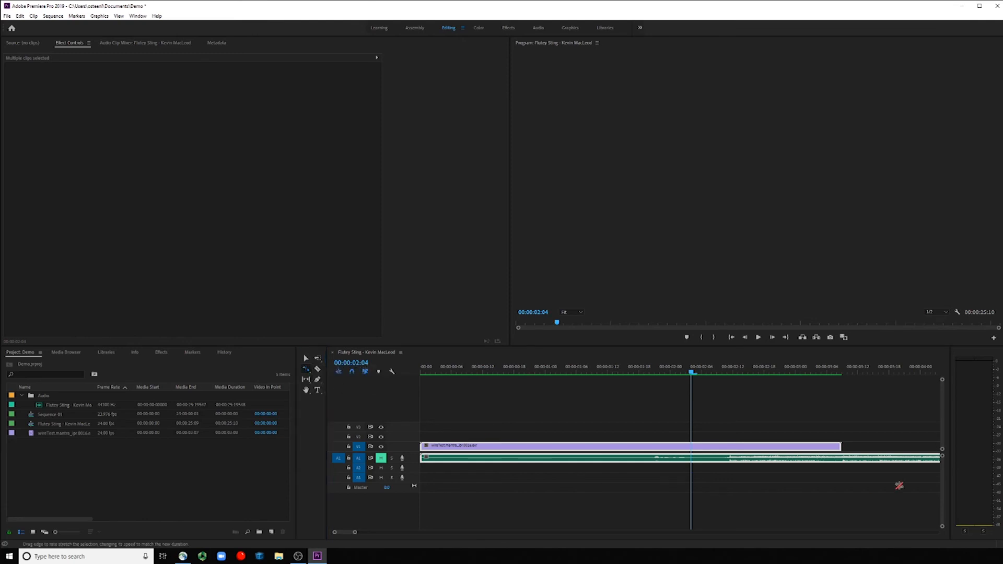
{"action": "left_click_drag", "start_coordinate": [841, 447], "coordinate": [893, 446]}
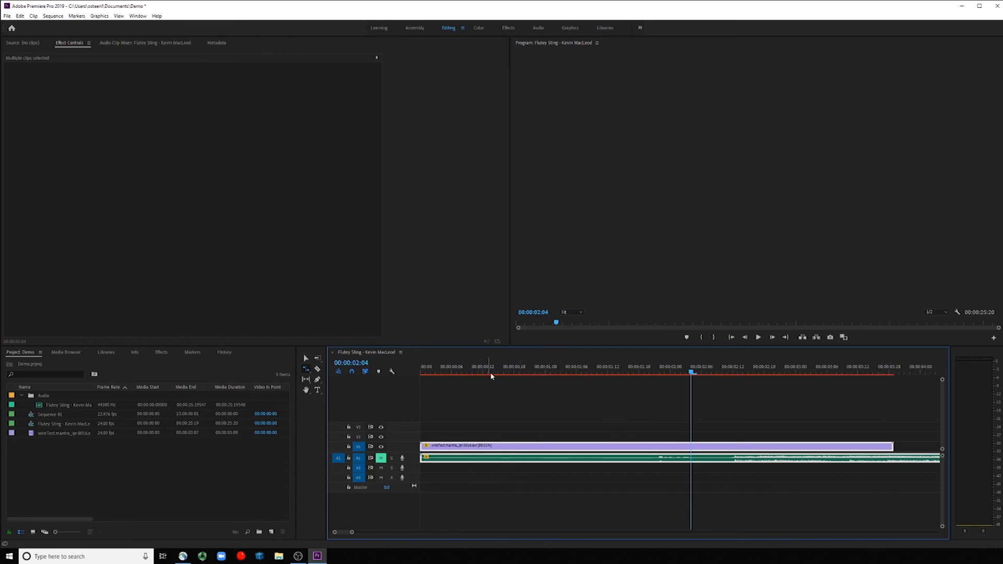
{"action": "key", "text": "ctrl+z"}
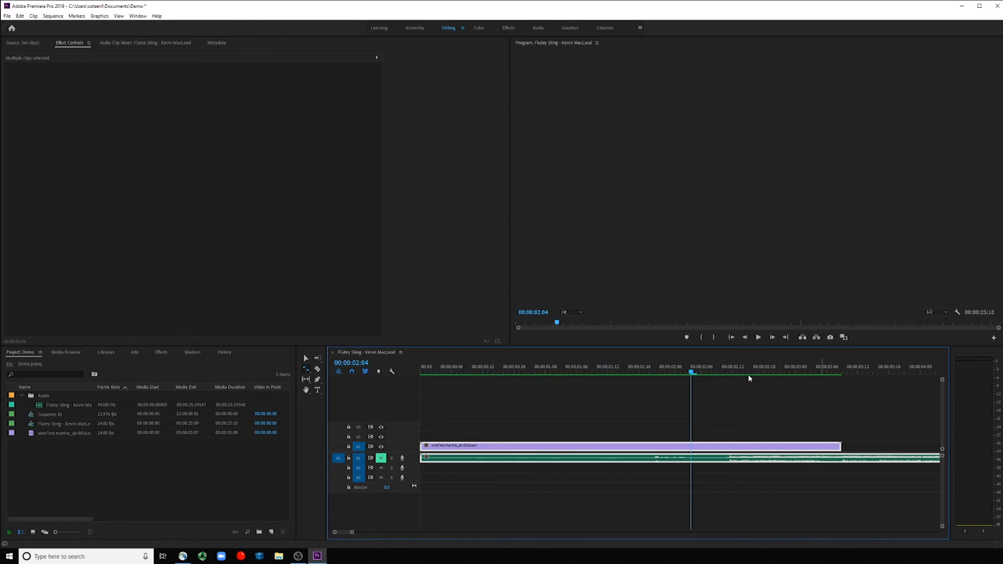
Clear the selection and try to slip the image sequence clip on V1 with the Slip tool.
{"action": "left_click", "coordinate": [306, 379]}
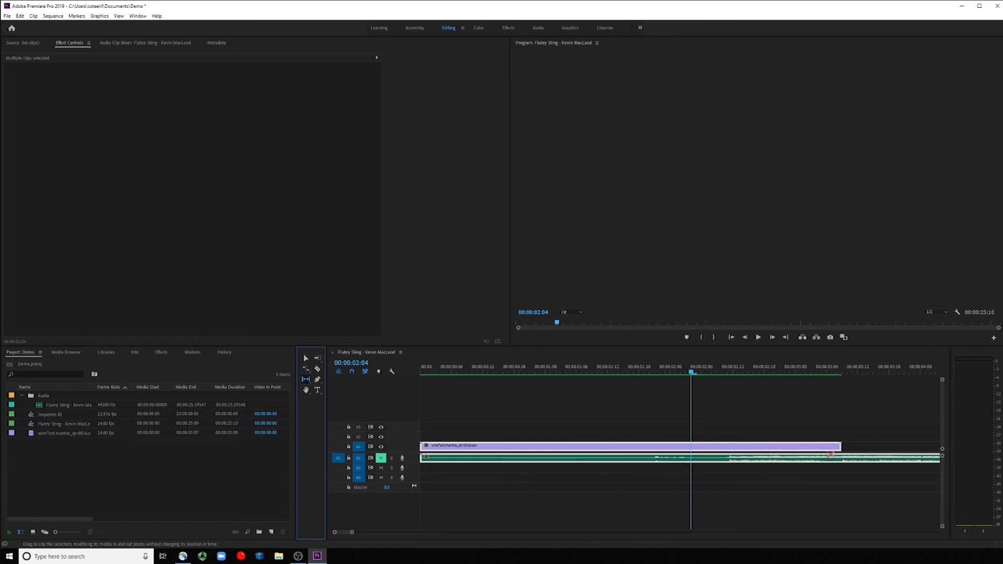
{"action": "left_click", "coordinate": [830, 481]}
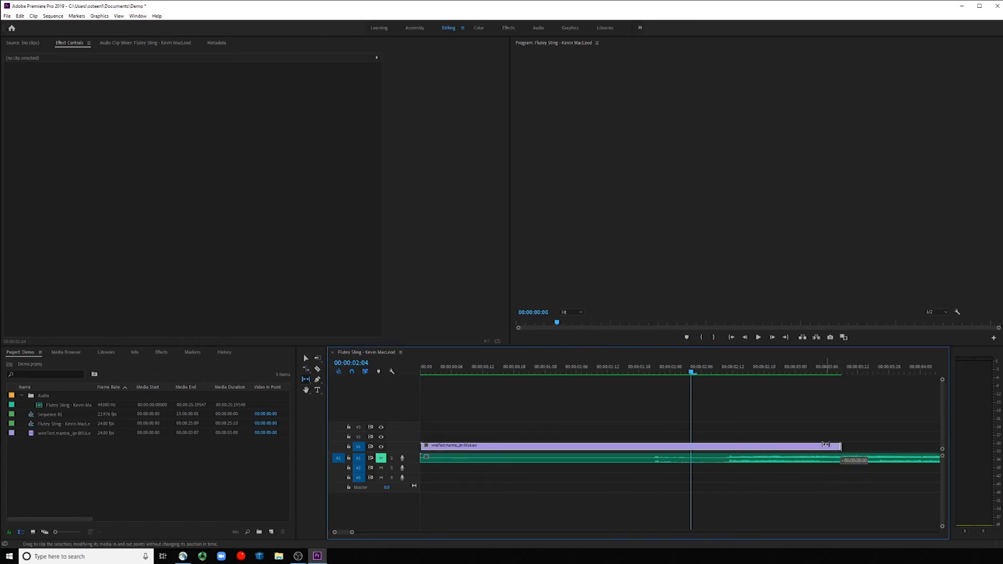
{"action": "left_click", "coordinate": [839, 445]}
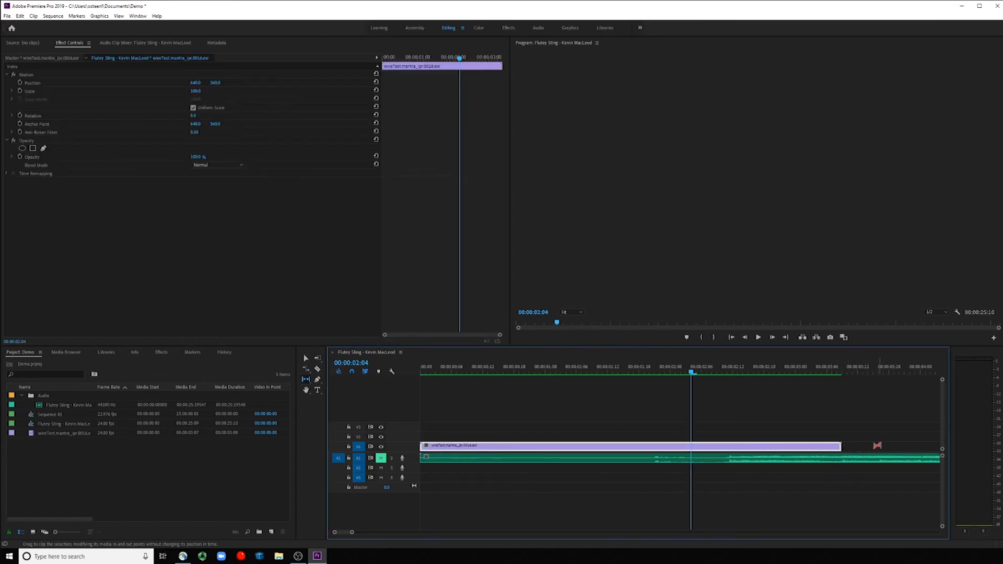
{"action": "left_click_drag", "start_coordinate": [828, 443], "coordinate": [863, 443]}
Use the Hand tool to look further along the timeline and back at its start, and examine the tool's alternatives.
{"action": "left_click", "coordinate": [307, 391]}
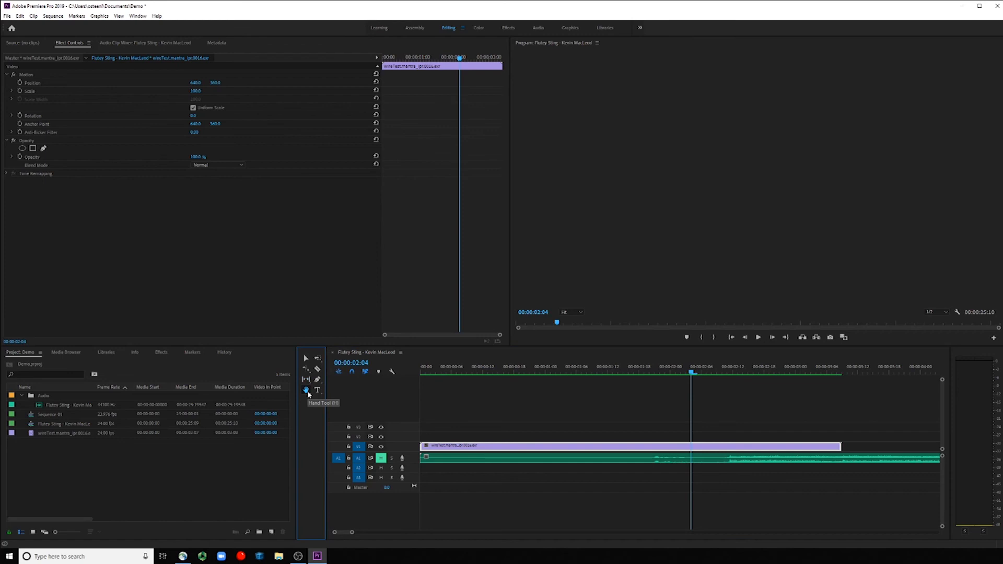
{"action": "left_click", "coordinate": [646, 148]}
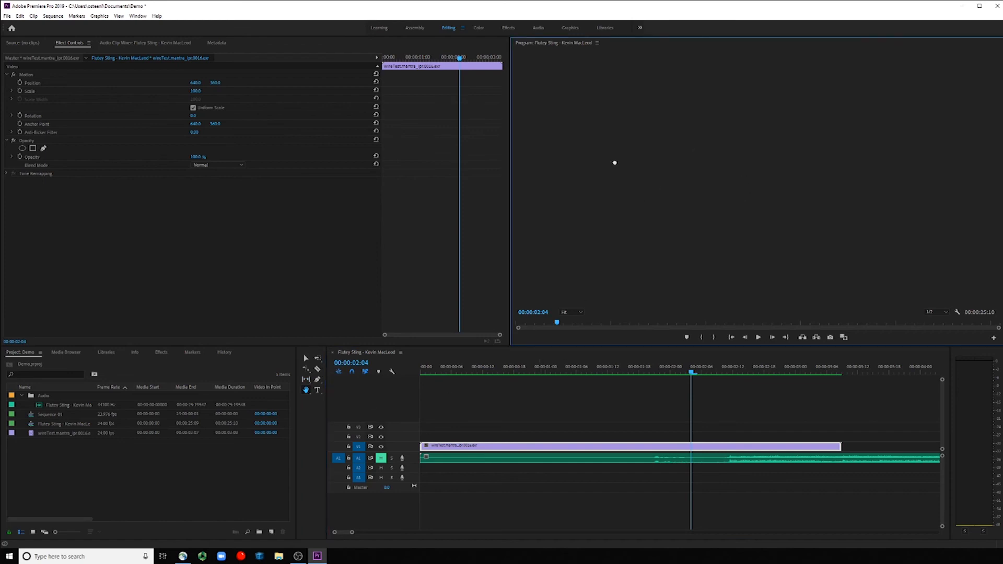
{"action": "scroll", "coordinate": [710, 403], "scroll_direction": "down", "scroll_amount": 5}
{"action": "scroll", "coordinate": [799, 403], "scroll_direction": "down", "scroll_amount": 3}
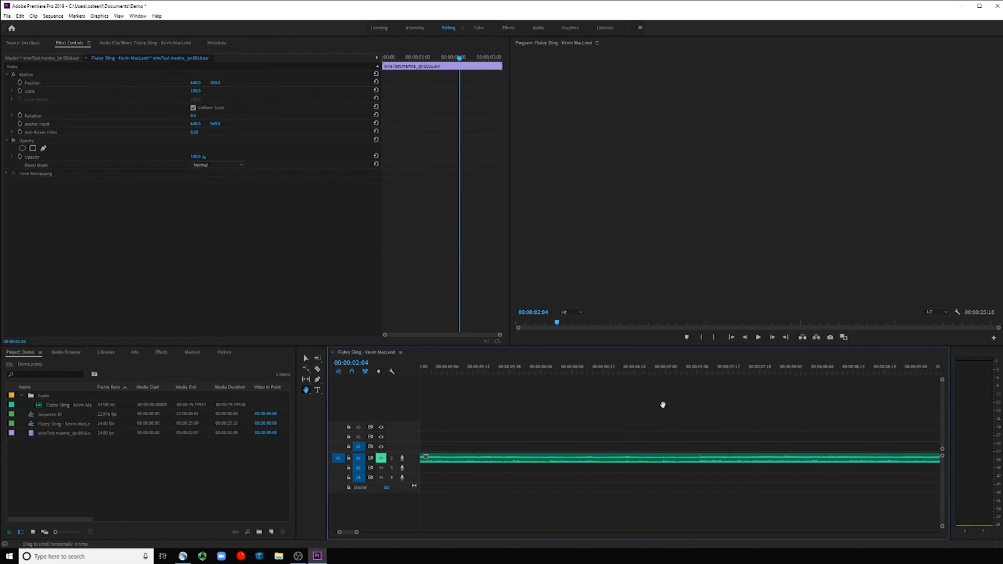
{"action": "scroll", "coordinate": [679, 412], "scroll_direction": "up", "scroll_amount": 6}
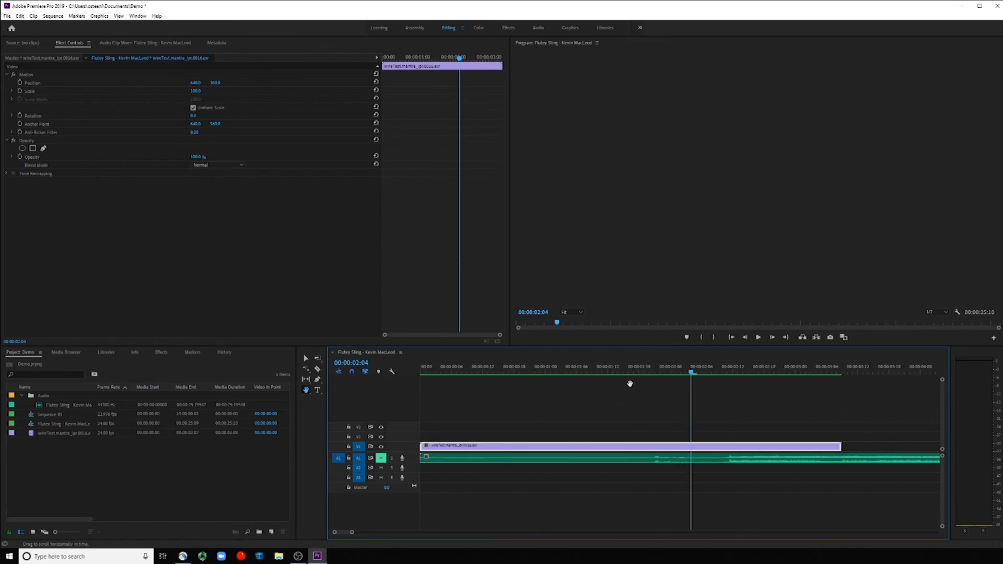
{"action": "left_click", "coordinate": [309, 391]}
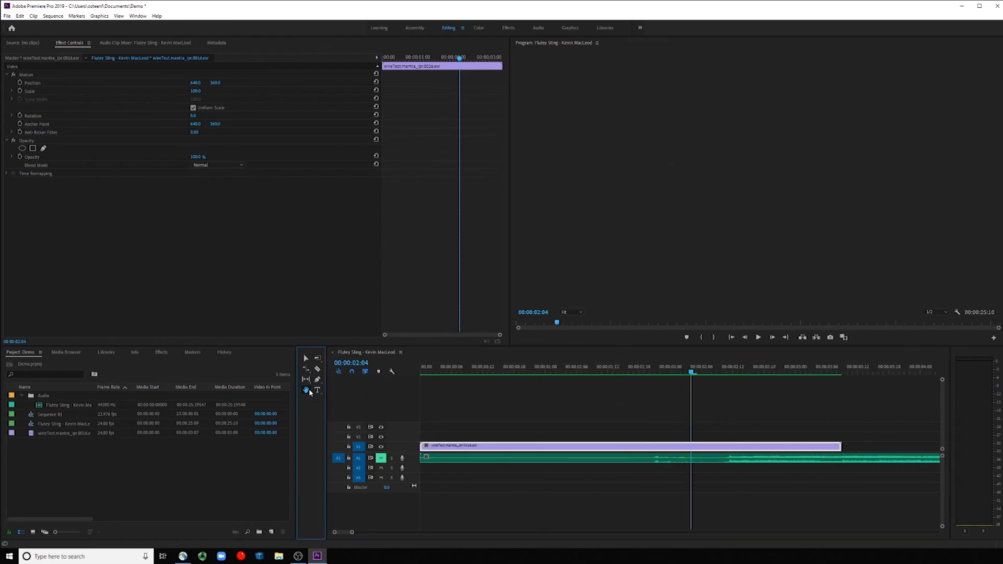
{"action": "left_click", "coordinate": [328, 397]}
{"action": "left_click", "coordinate": [303, 392]}
{"action": "left_click", "coordinate": [329, 392]}
Start a shape in the Program monitor with the Pen tool, and undo the graphic.
{"action": "left_click", "coordinate": [317, 380]}
{"action": "left_click", "coordinate": [670, 238]}
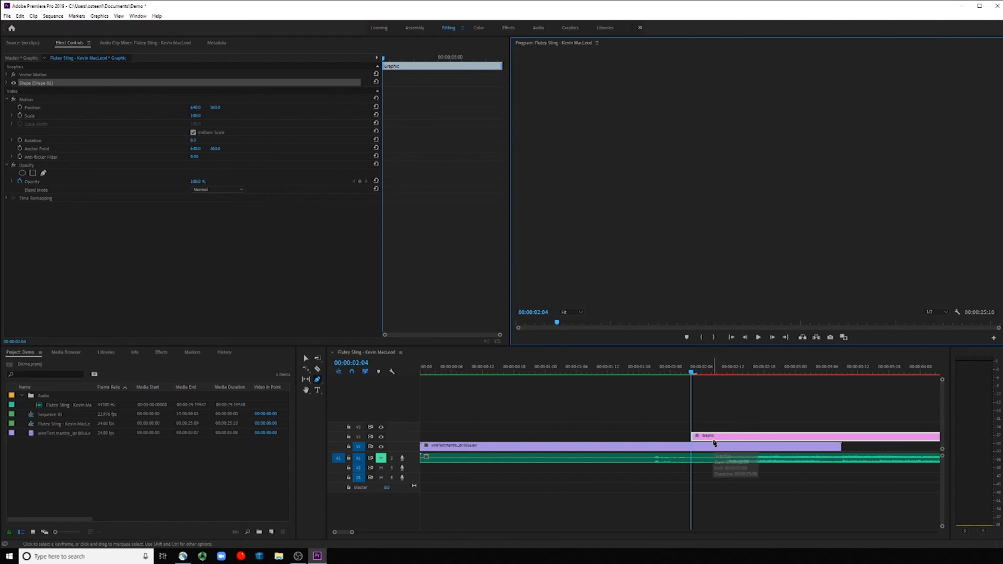
{"action": "key", "text": "ctrl+z"}
{"action": "key", "text": "ctrl+z"}
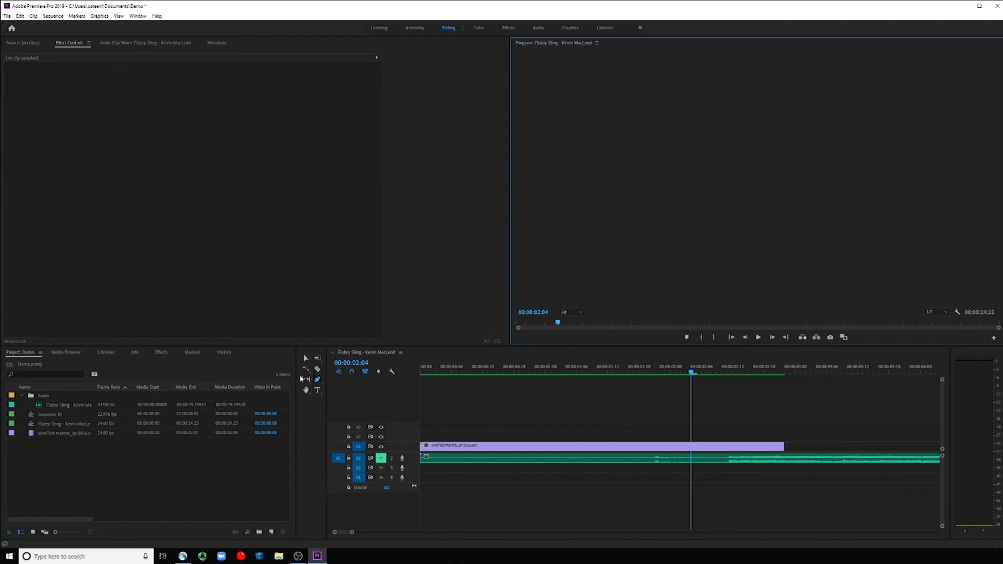
Try the Type tool by placing a text graphic in the Program monitor, and delete its clip from track V2.
{"action": "left_click", "coordinate": [317, 381]}
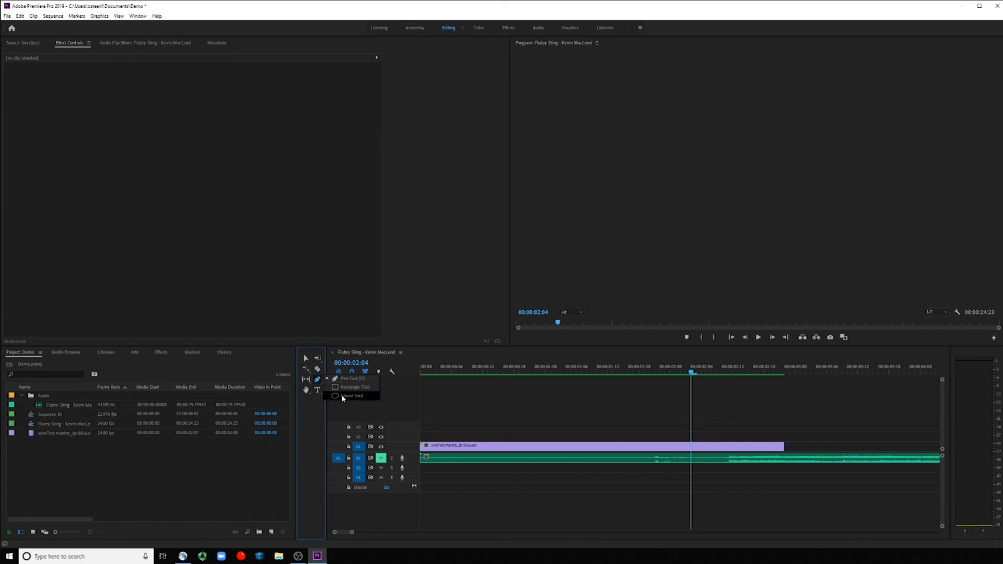
{"action": "left_click", "coordinate": [320, 384]}
{"action": "left_click", "coordinate": [318, 389]}
{"action": "left_click", "coordinate": [596, 187]}
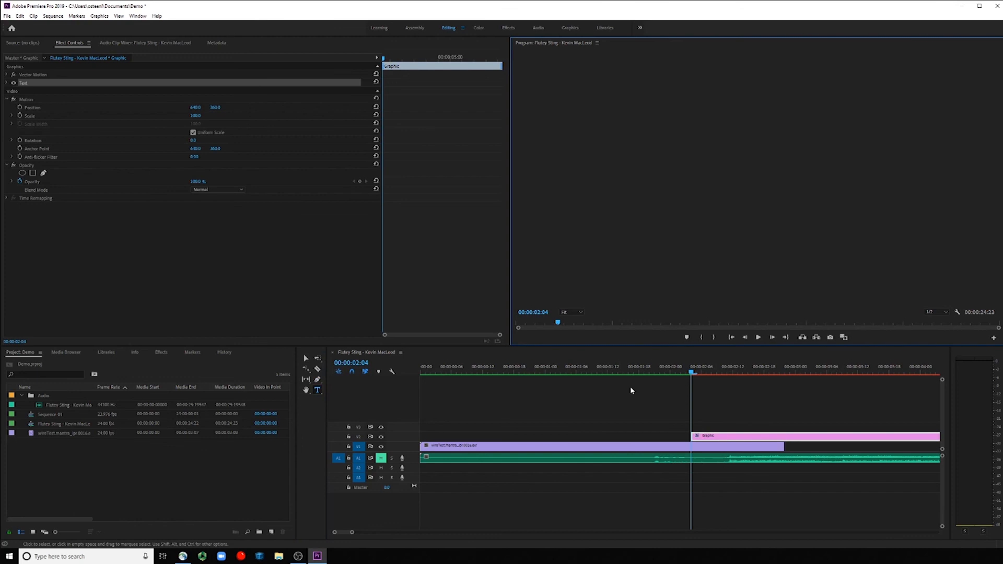
{"action": "left_click_drag", "start_coordinate": [734, 436], "coordinate": [649, 435]}
{"action": "key", "text": "Delete"}
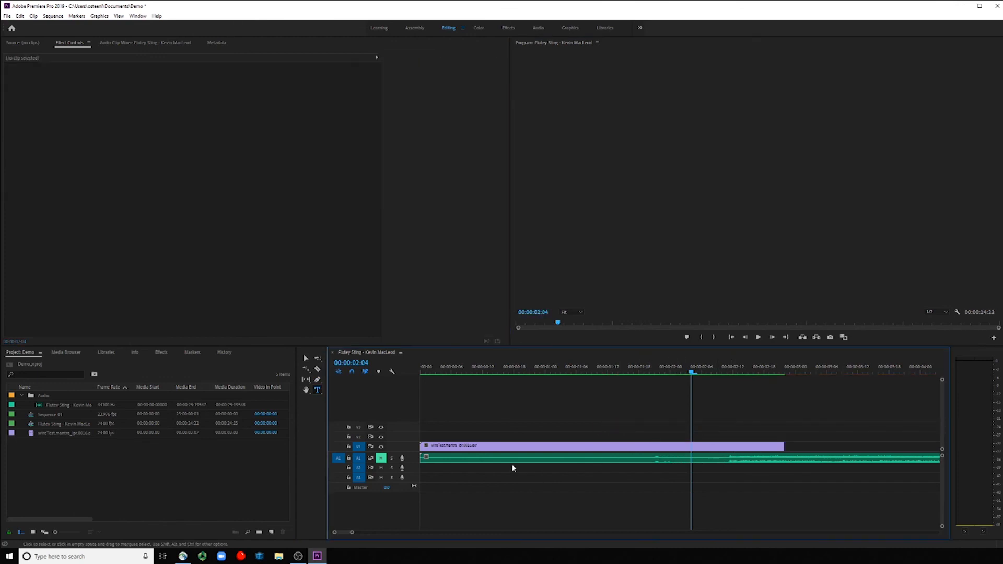
Split the image sequence clip on V1 into six pieces with the Razor tool.
{"action": "left_click", "coordinate": [318, 371]}
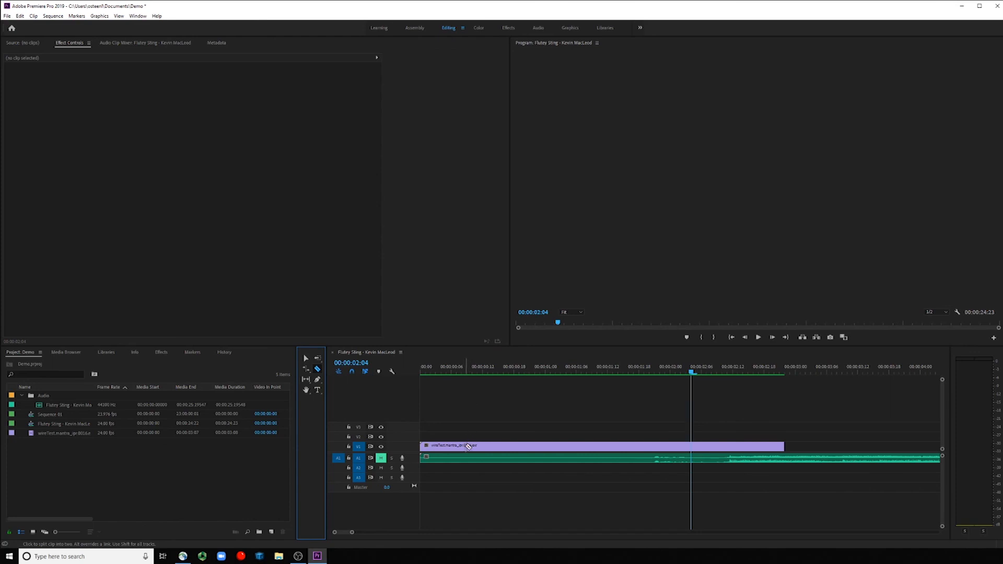
{"action": "left_click", "coordinate": [534, 446]}
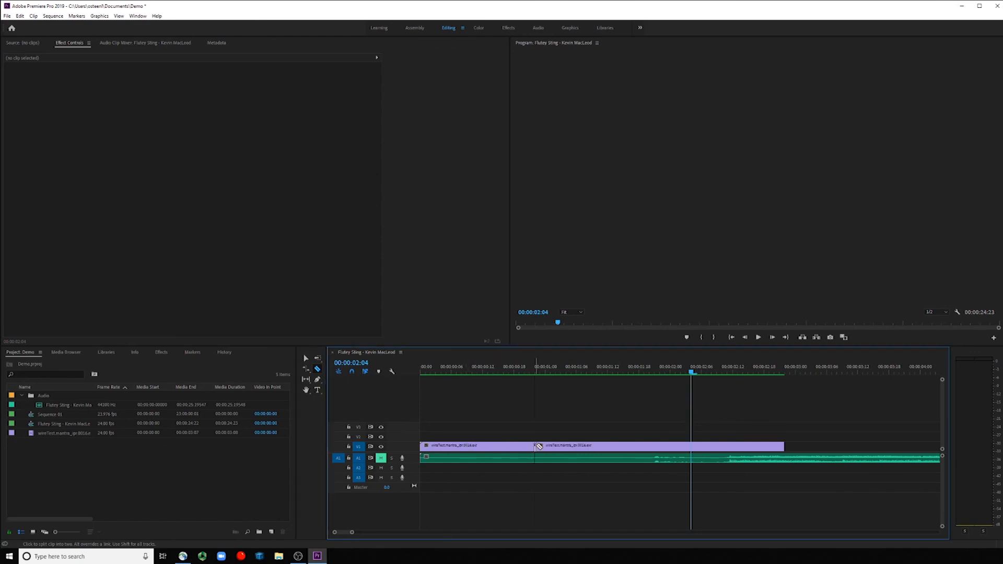
{"action": "left_click", "coordinate": [592, 446]}
{"action": "left_click", "coordinate": [665, 446]}
{"action": "left_click", "coordinate": [733, 446]}
{"action": "left_click", "coordinate": [471, 447]}
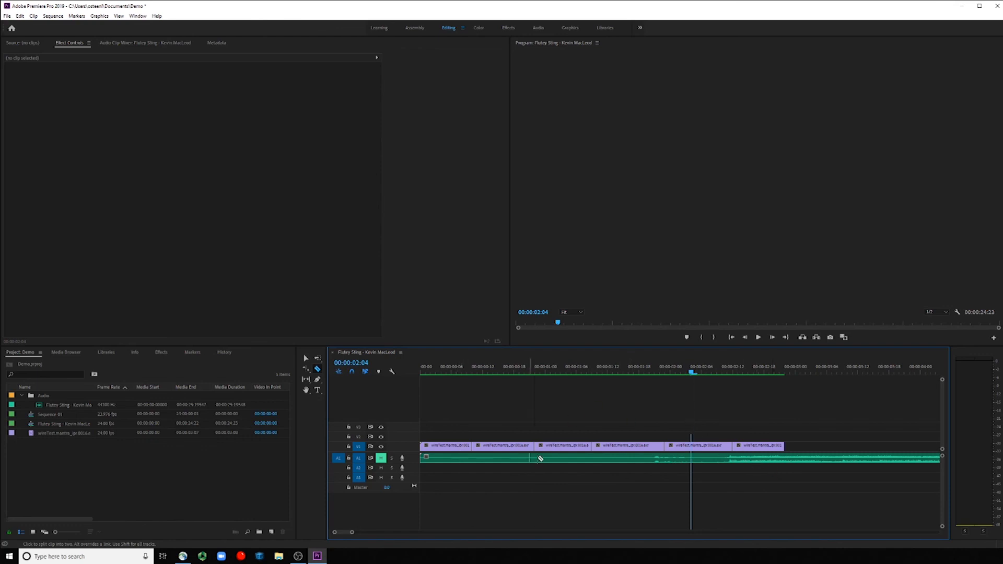
Move the playhead to 00:00:00:16 and delete the second, fourth and sixth pieces of the image sequence on V1.
{"action": "key", "text": "v"}
{"action": "left_click", "coordinate": [503, 367]}
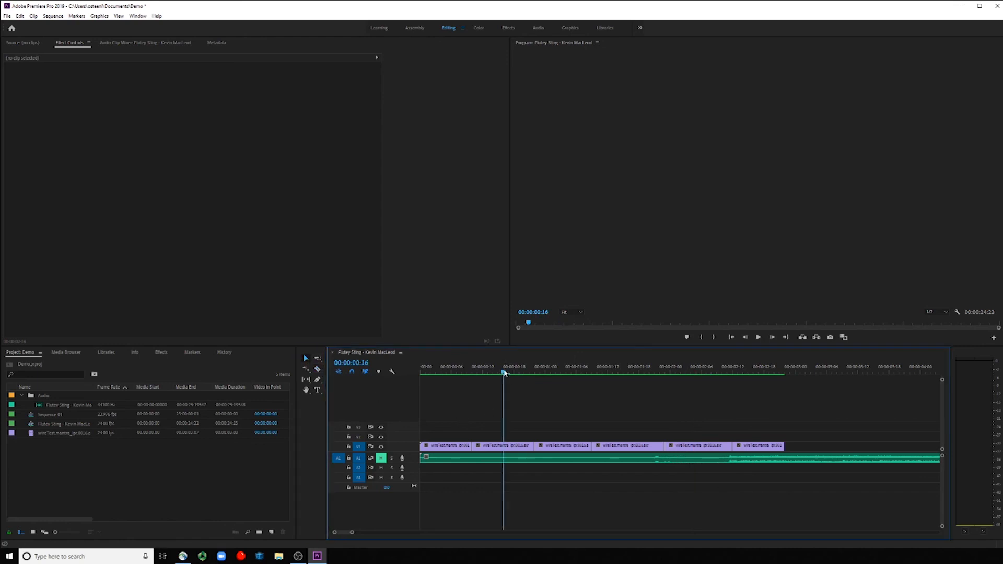
{"action": "left_click", "coordinate": [507, 447]}
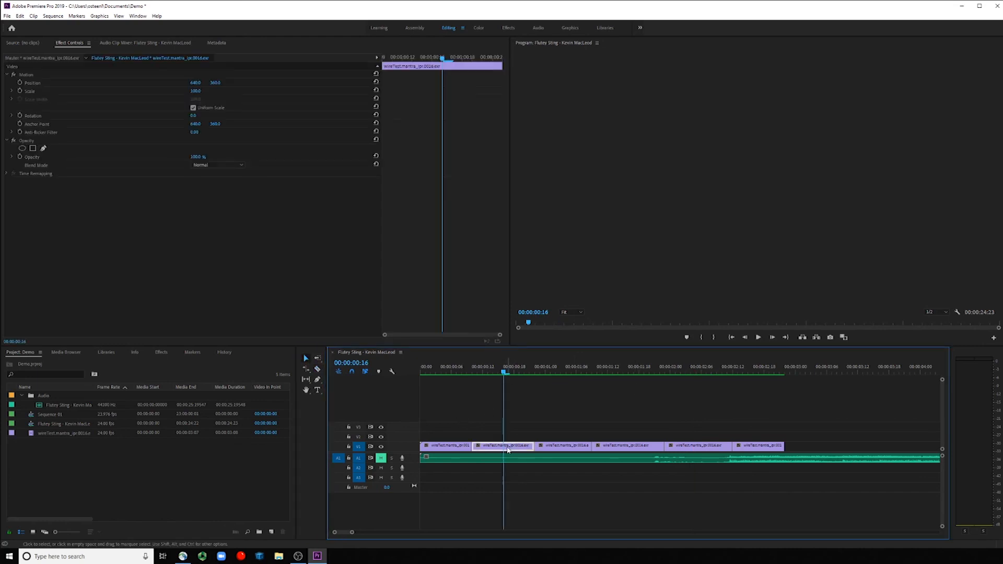
{"action": "key", "text": "Delete"}
{"action": "left_click", "coordinate": [621, 447]}
{"action": "key", "text": "Delete"}
{"action": "left_click", "coordinate": [737, 450]}
{"action": "key", "text": "Delete"}
Extend the ends of the first and last remaining pieces on V1 to recover their cut frames.
{"action": "left_click_drag", "start_coordinate": [559, 447], "coordinate": [569, 448]}
{"action": "left_click_drag", "start_coordinate": [471, 446], "coordinate": [663, 445]}
{"action": "left_click_drag", "start_coordinate": [731, 446], "coordinate": [856, 444]}
{"action": "left_click", "coordinate": [559, 519]}
{"action": "left_click", "coordinate": [515, 447]}
{"action": "left_click", "coordinate": [592, 447]}
{"action": "left_click", "coordinate": [686, 448]}
{"action": "left_click", "coordinate": [504, 448]}
{"action": "left_click", "coordinate": [653, 448]}
Delete the other pieces on V1 and extend the first piece to the full image sequence length, ending at 00:00:03:09.
{"action": "left_click", "coordinate": [678, 448]}
{"action": "key", "text": "Delete"}
{"action": "left_click", "coordinate": [606, 447]}
{"action": "key", "text": "Delete"}
{"action": "left_click_drag", "start_coordinate": [542, 444], "coordinate": [897, 444]}
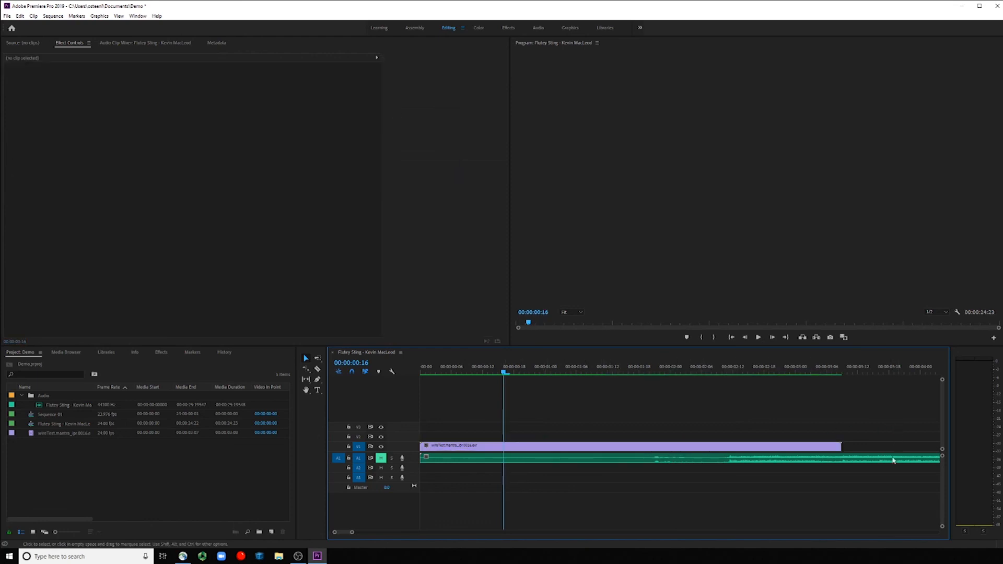
{"action": "mouse_move", "coordinate": [834, 449]}
{"action": "left_mouse_down"}
{"action": "mouse_move", "coordinate": [504, 444]}
{"action": "mouse_move", "coordinate": [851, 445]}
{"action": "left_mouse_up"}
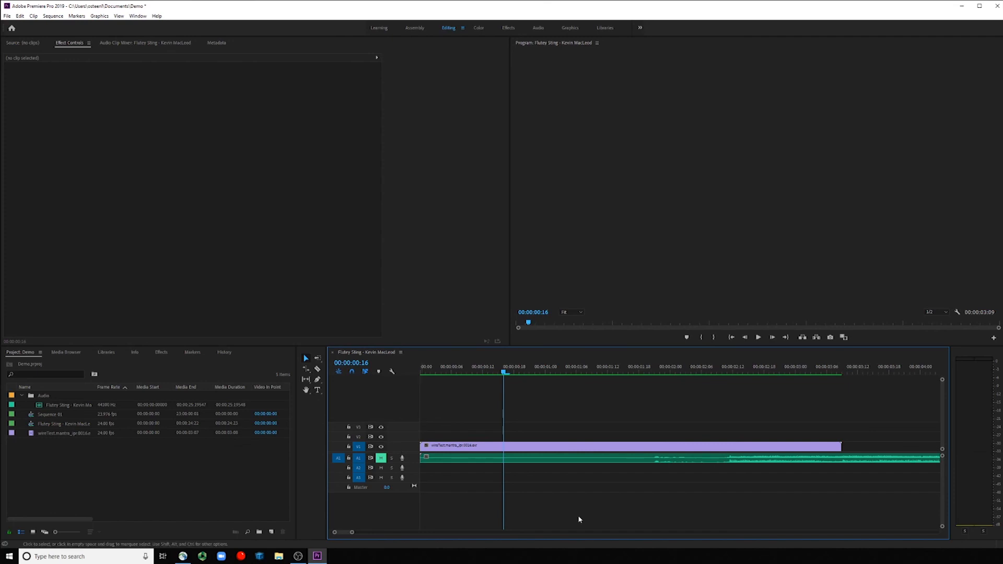